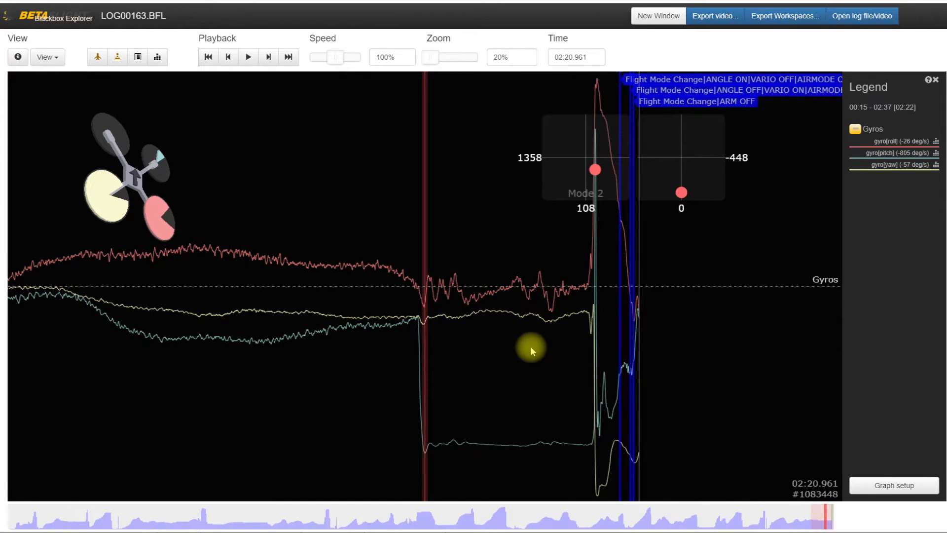
Add an RC Command graph below the gyro graph in the graph configuration and save the changes.
left_click_drag(530, 345, 516, 361)
left_click(905, 485)
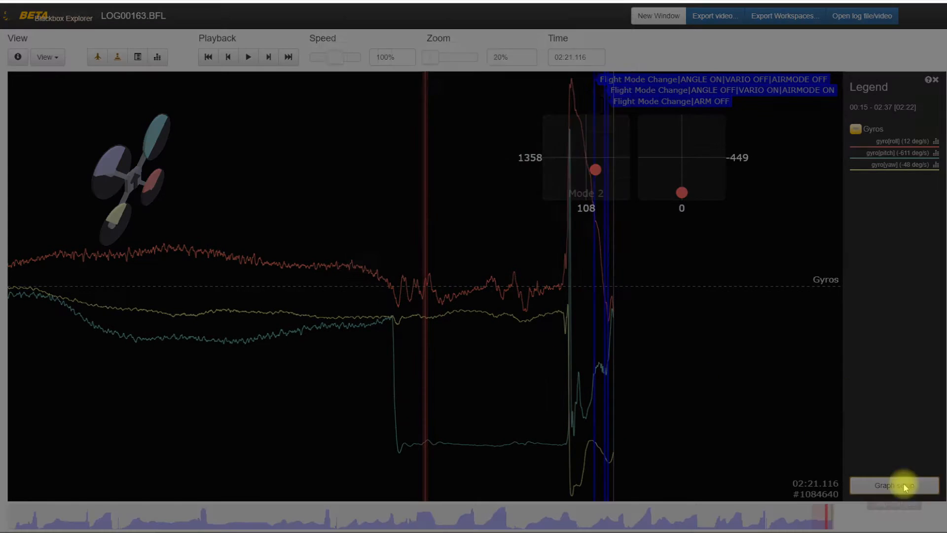
left_click(379, 67)
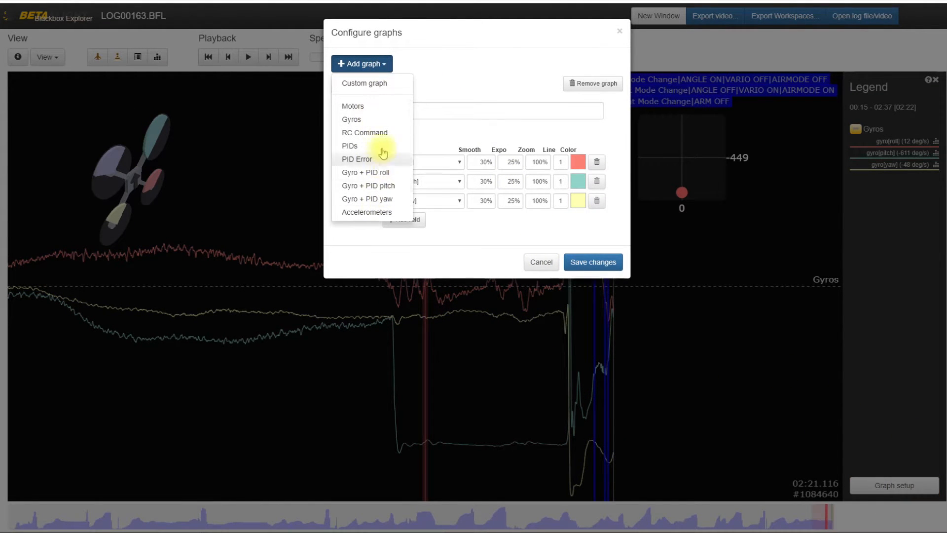
left_click(390, 134)
left_click(592, 386)
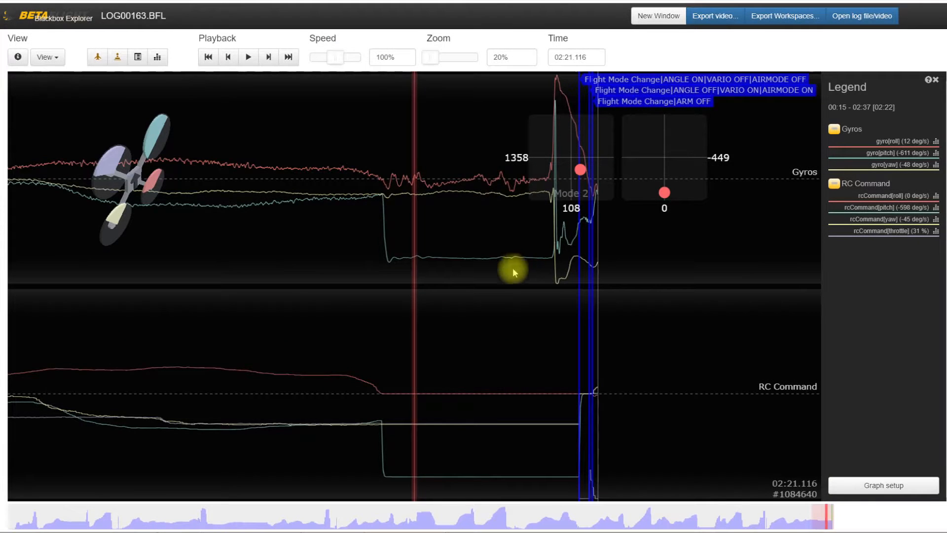
Compare the gyro traces with the RC Command traces around the sudden pitch change near the end of the log.
scroll(474, 430, "up", 2)
scroll(353, 414, "down", 2)
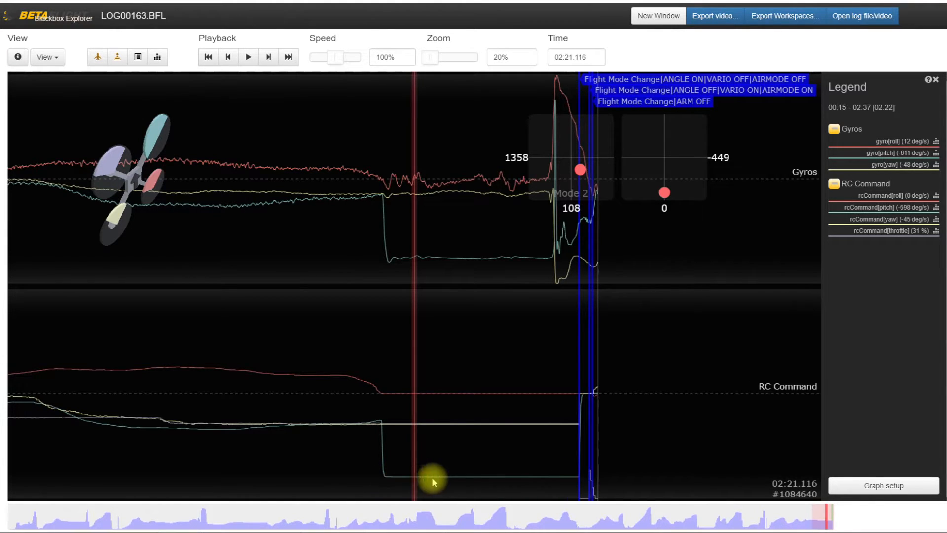
left_click_drag(503, 209, 473, 213)
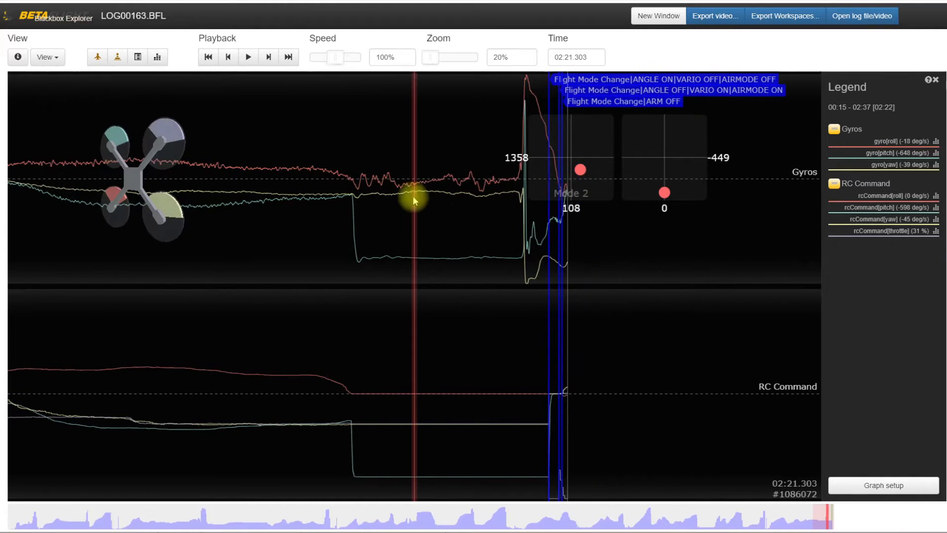
left_click_drag(525, 259, 475, 261)
left_click_drag(332, 276, 561, 274)
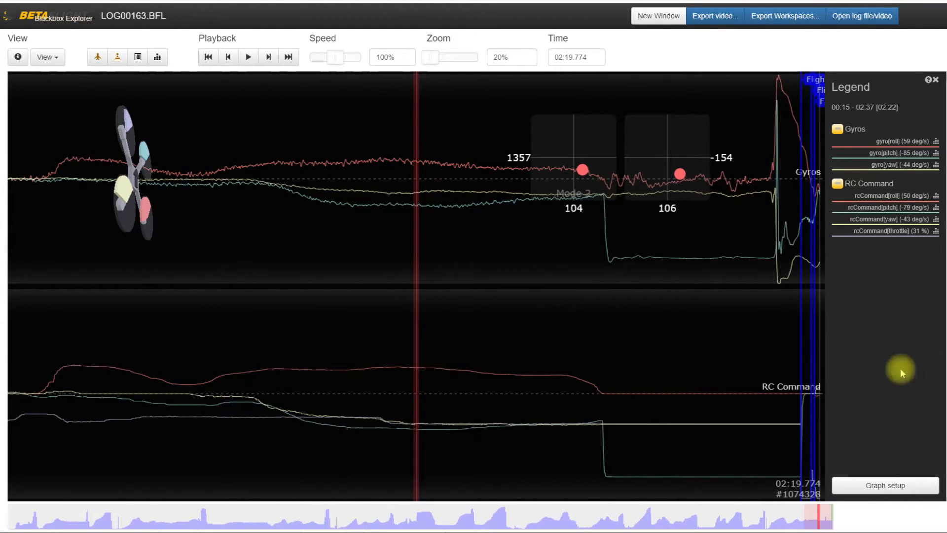
Remove the RC Command graph from the graph configuration and save, keeping only the gyro graph.
left_click(903, 485)
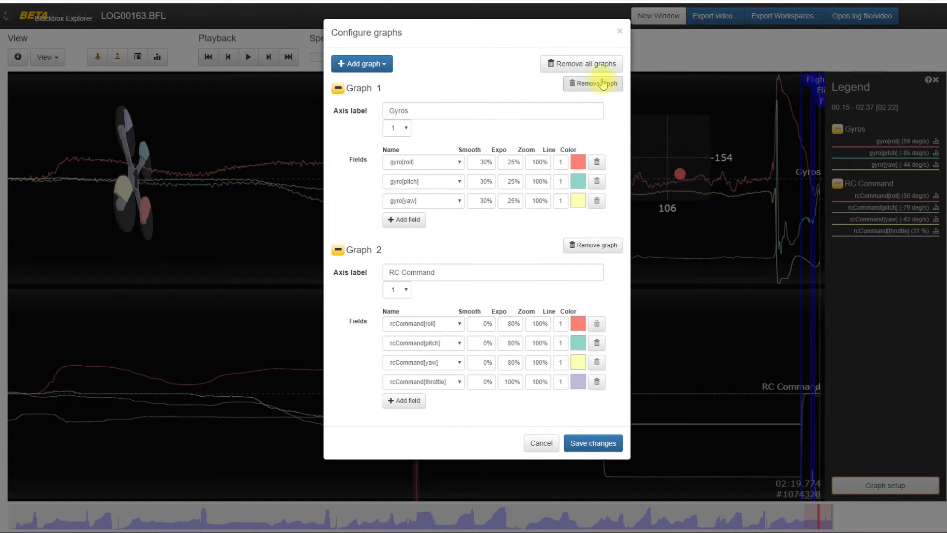
left_click(596, 245)
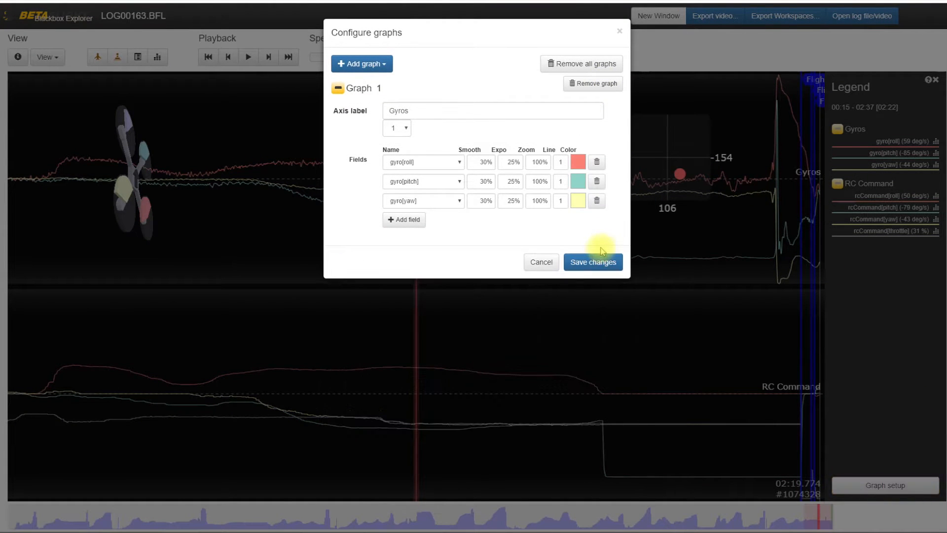
left_click(600, 261)
scroll(545, 303, "down", 5)
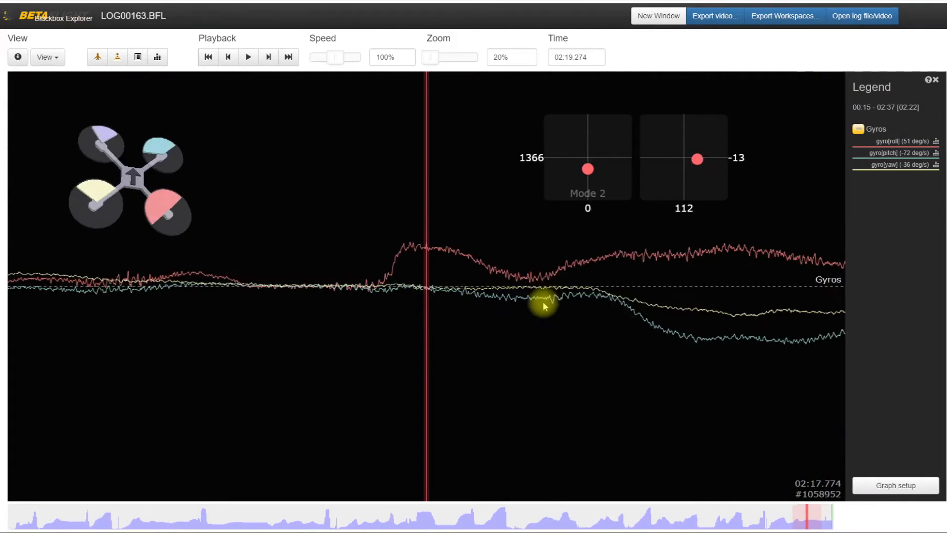
Set the timeline zoom to 10% and move through the gyro traces to about 00:16 in the log.
mouse_move(436, 59)
left_mouse_down()
mouse_move(453, 57)
mouse_move(427, 58)
left_mouse_up()
left_click_drag(296, 315, 529, 313)
left_click_drag(235, 330, 889, 341)
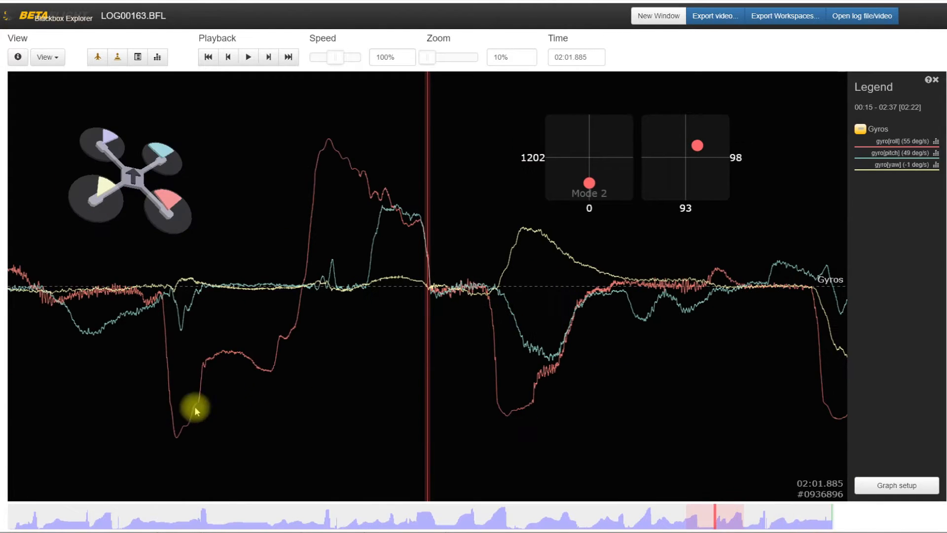
left_click_drag(91, 522, 105, 522)
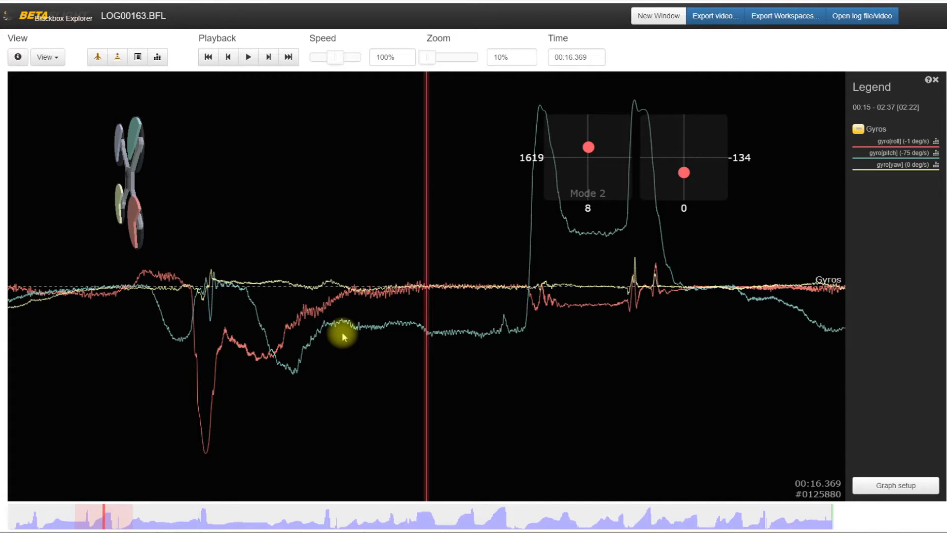
Add a Motors graph with its preset fields below the gyro graph and save the changes.
left_click(884, 487)
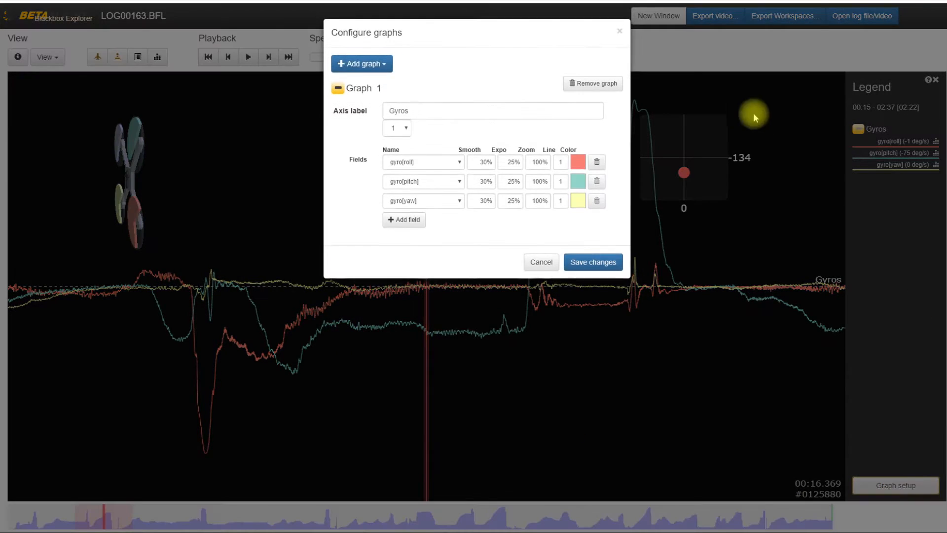
left_click(364, 64)
left_click(368, 102)
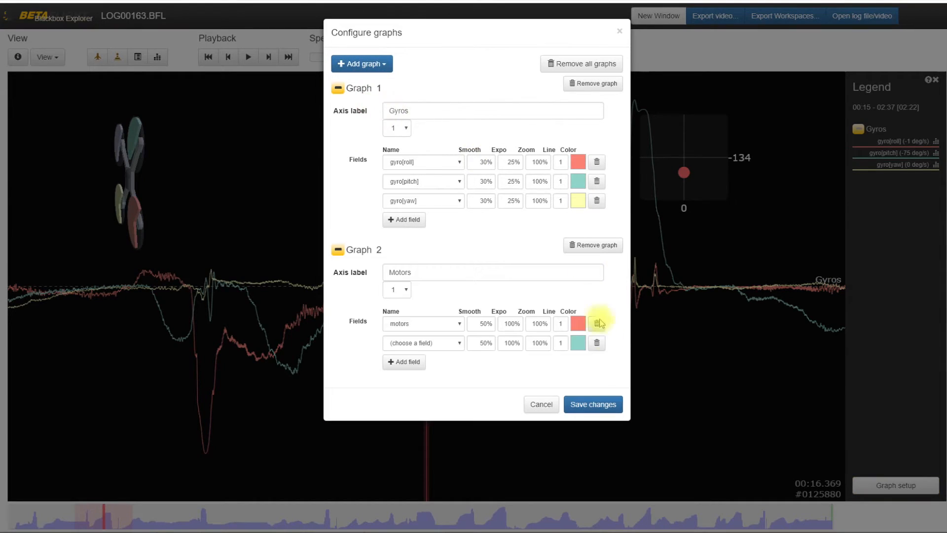
left_click(605, 405)
Examine the gyro and motor traces from the arming beep through about the first eight seconds of flight.
left_click_drag(253, 377, 593, 354)
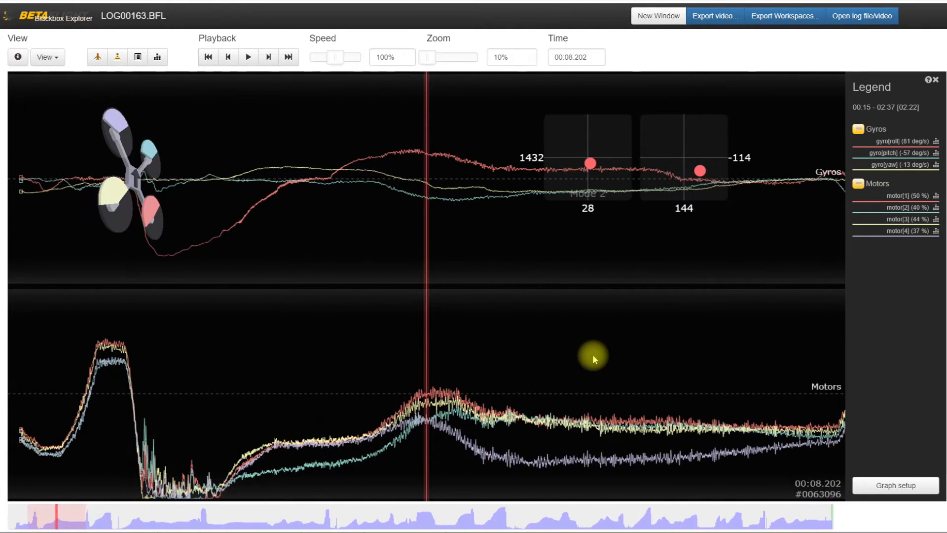
left_click_drag(217, 353, 397, 344)
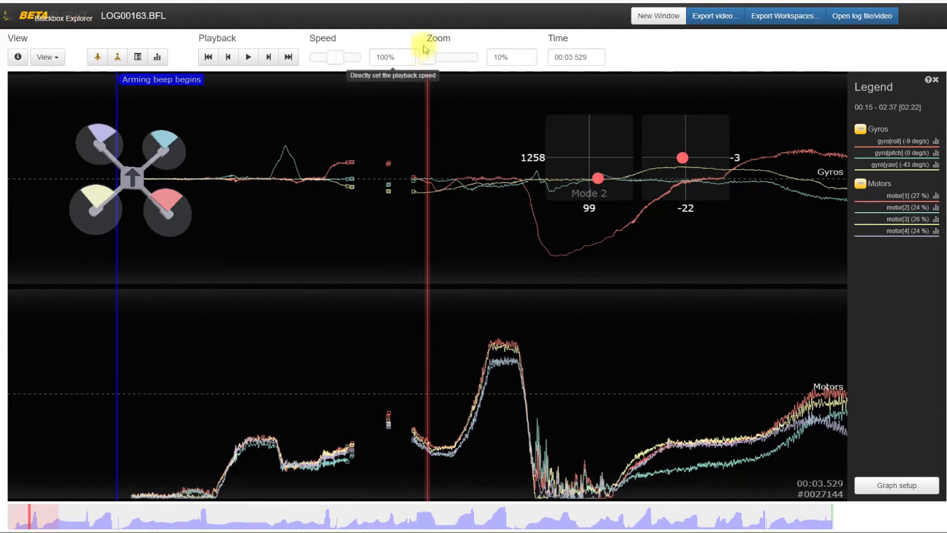
left_click_drag(283, 287, 252, 294)
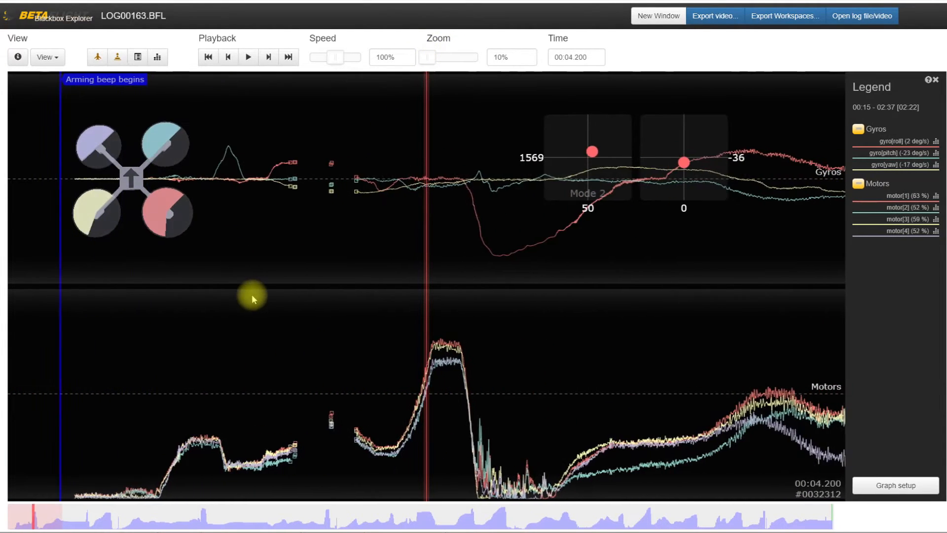
left_click_drag(577, 372, 408, 384)
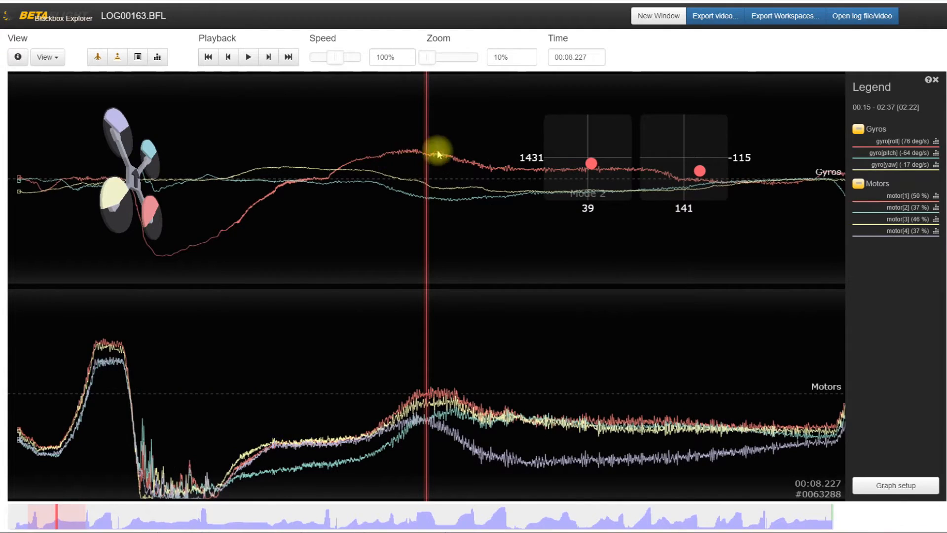
Hide the stick and craft overlays and follow the motor traces forward to about 00:13.
left_click(117, 57)
left_click(97, 56)
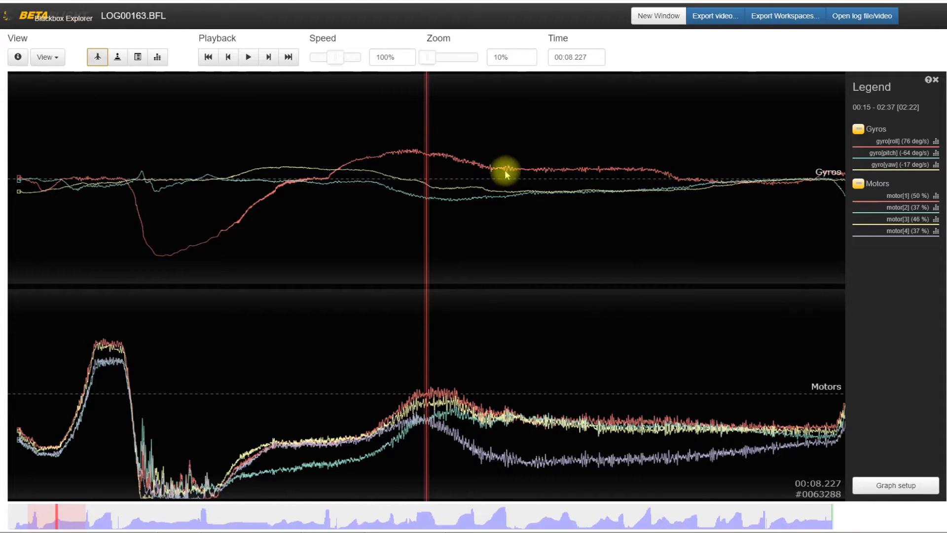
left_click_drag(551, 255, 468, 280)
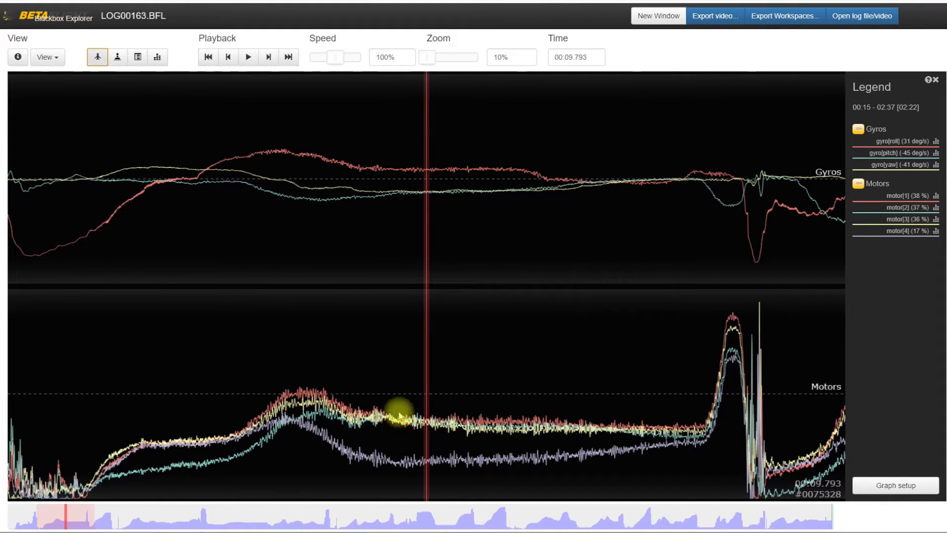
left_click_drag(539, 424, 383, 434)
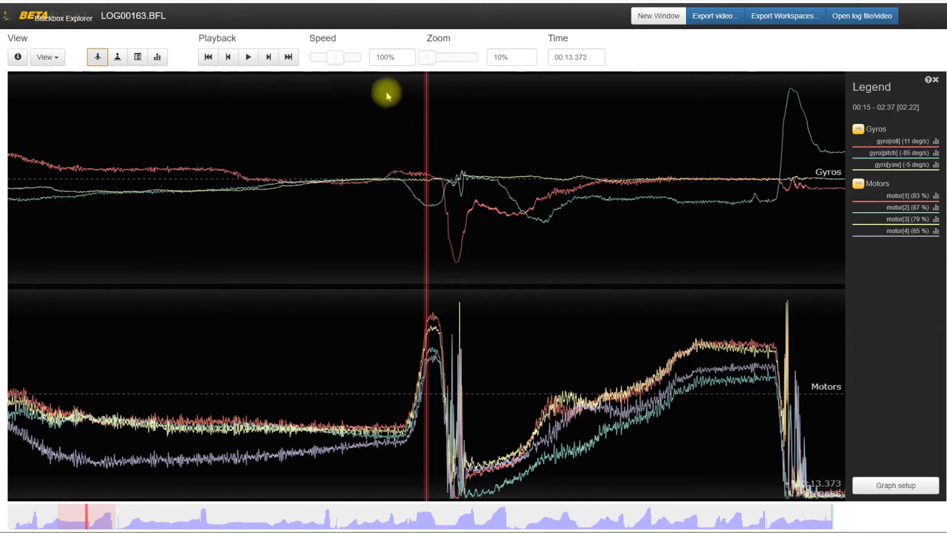
Zoom the timeline to 50%, show the craft overlay again, and inspect the motor oscillations between about 00:13 and 00:15.
left_click_drag(431, 57, 443, 61)
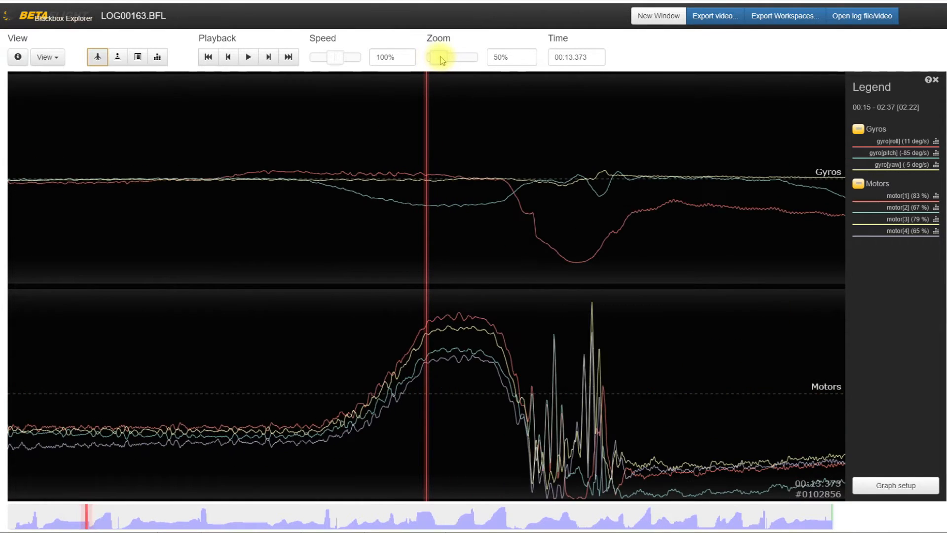
left_click_drag(550, 355, 473, 312)
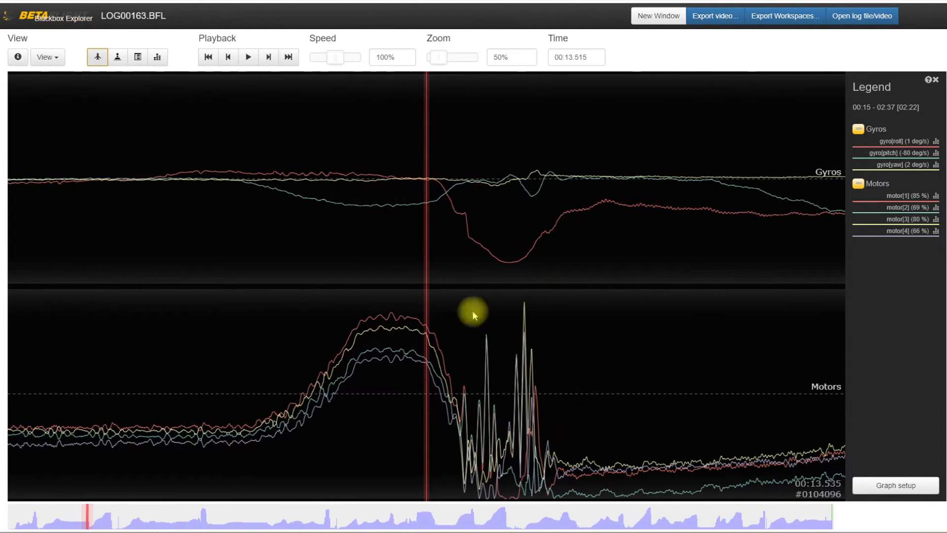
left_click(98, 55)
left_click_drag(395, 279, 224, 306)
left_click_drag(753, 298, 469, 402)
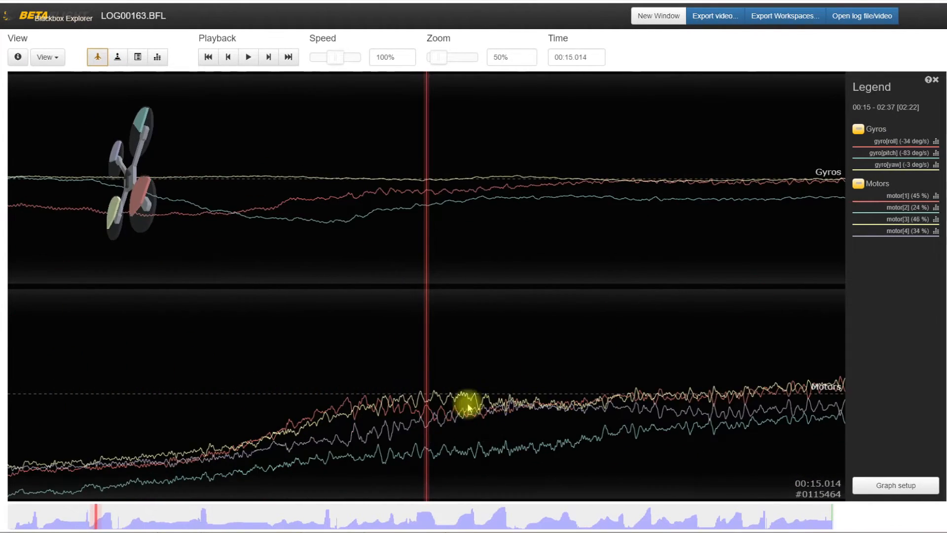
mouse_move(332, 370)
left_mouse_down()
mouse_move(390, 363)
mouse_move(315, 368)
left_mouse_up()
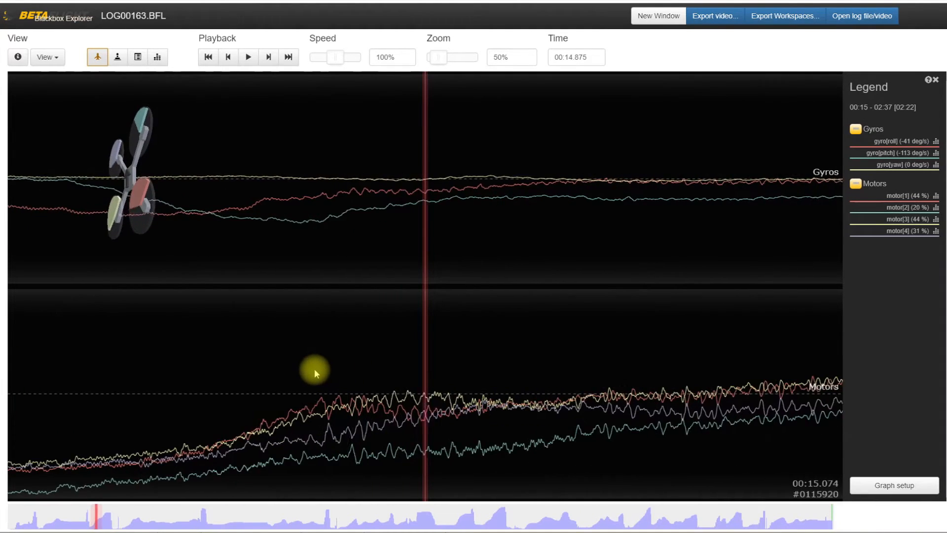
Set the timeline zoom back to 10% and jump to the motor spikes at about 00:55.
left_click_drag(450, 62, 423, 60)
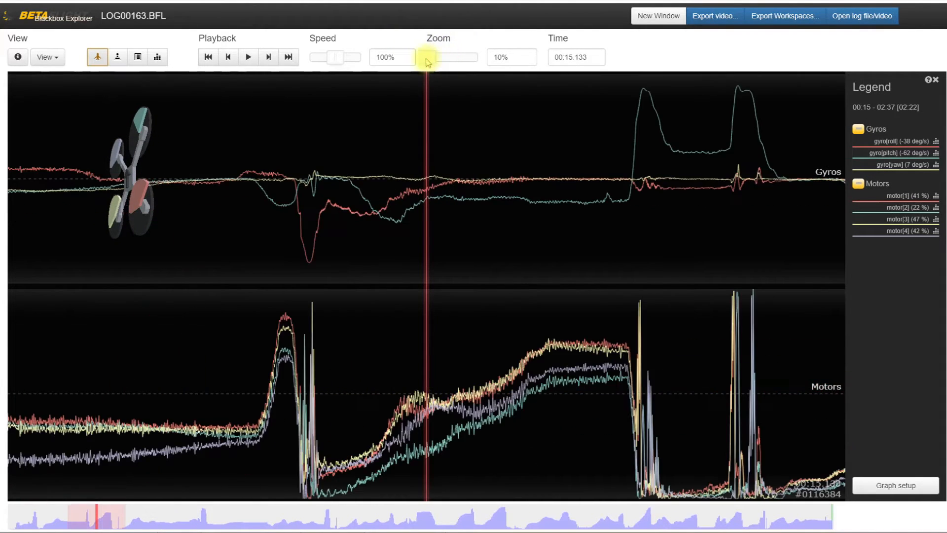
left_click_drag(322, 521, 332, 516)
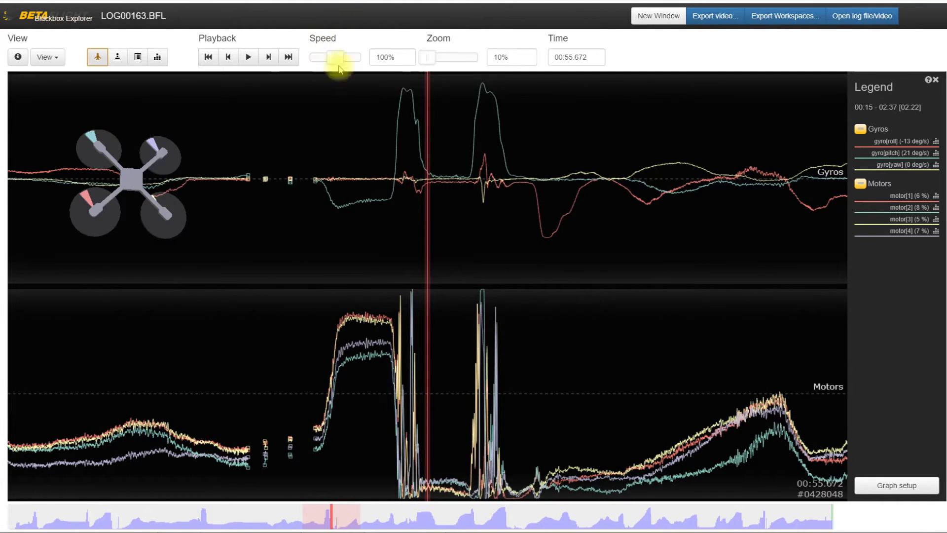
left_click_drag(415, 288, 389, 338)
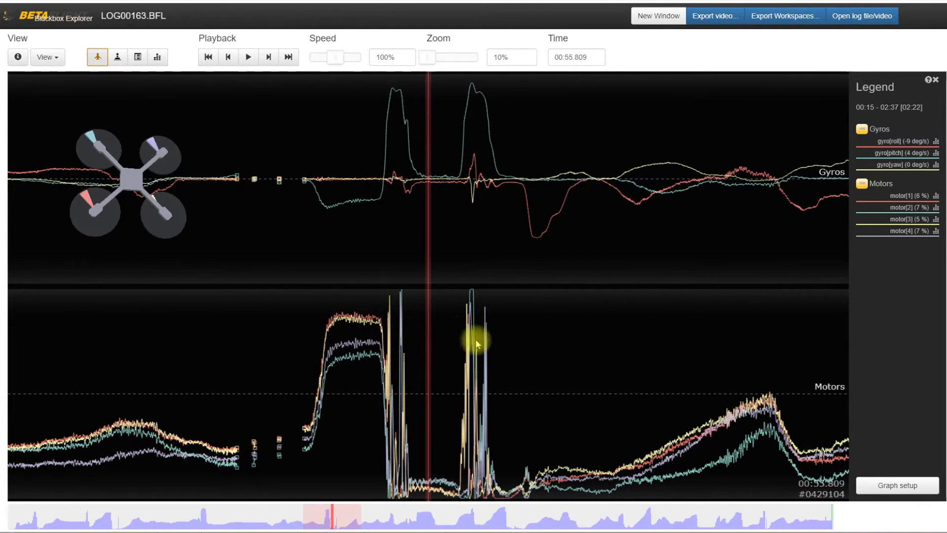
Examine the gyro and motor traces from about 00:56 to 01:51 for differences between the four motors.
left_click_drag(800, 395, 47, 423)
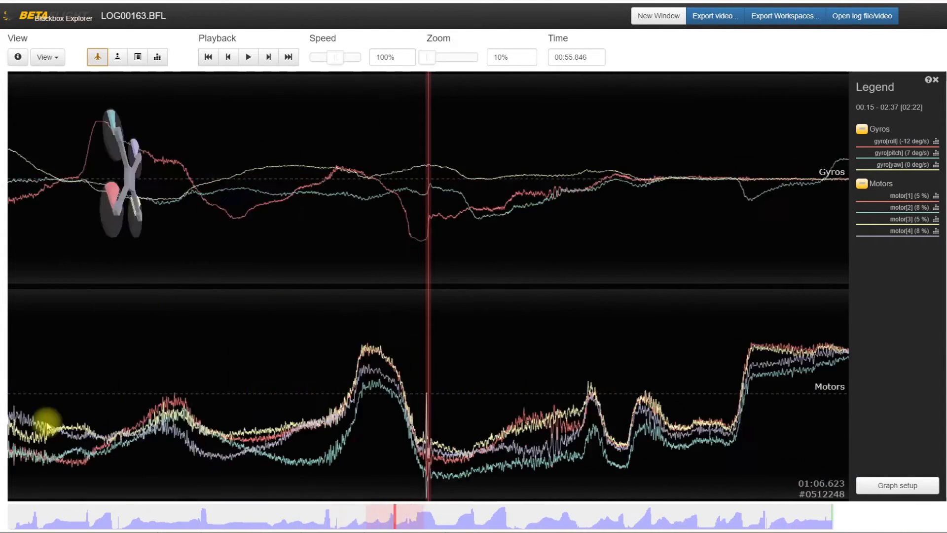
left_click_drag(708, 367, 88, 400)
left_click_drag(777, 350, 128, 395)
mouse_move(615, 380)
left_mouse_down()
mouse_move(413, 390)
mouse_move(364, 402)
mouse_move(408, 401)
mouse_move(192, 403)
left_mouse_up()
left_click_drag(693, 362, 351, 371)
left_click_drag(620, 353, 500, 356)
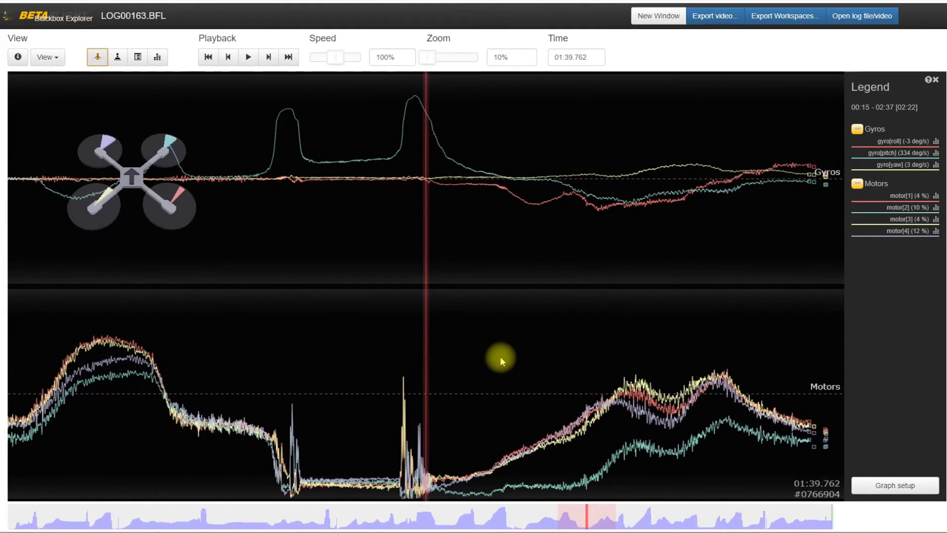
left_click_drag(589, 356, 410, 365)
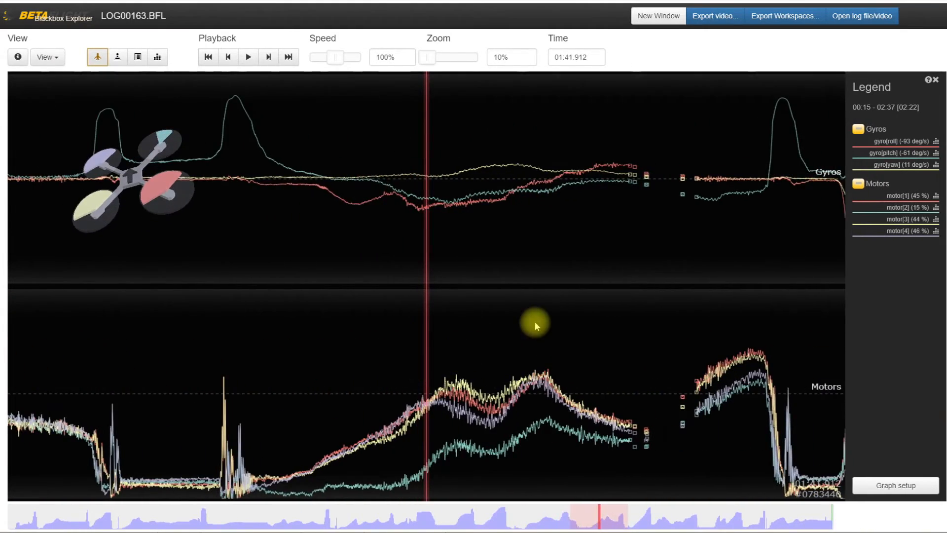
left_click_drag(574, 318, 334, 334)
mouse_move(613, 292)
left_mouse_down()
mouse_move(508, 306)
mouse_move(610, 302)
left_mouse_up()
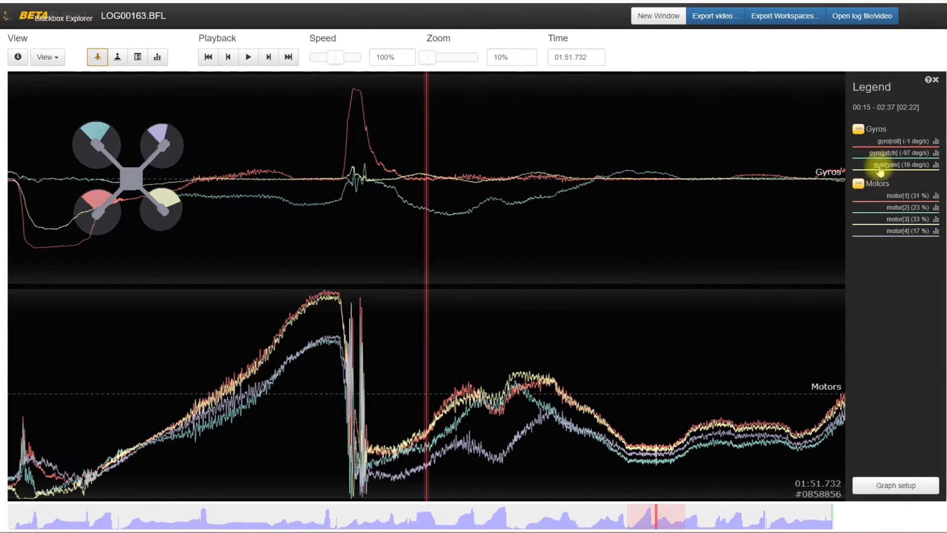
Display the gyro[roll] noise spectrum in the enlarged analyser, increase its vertical scaling, and switch the spectrum to gyro[pitch].
left_click(936, 143)
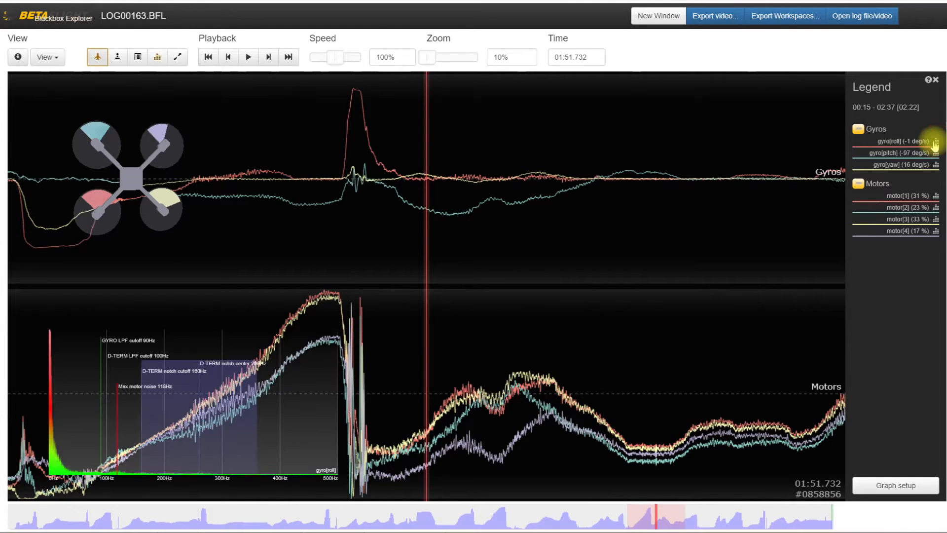
left_click(178, 56)
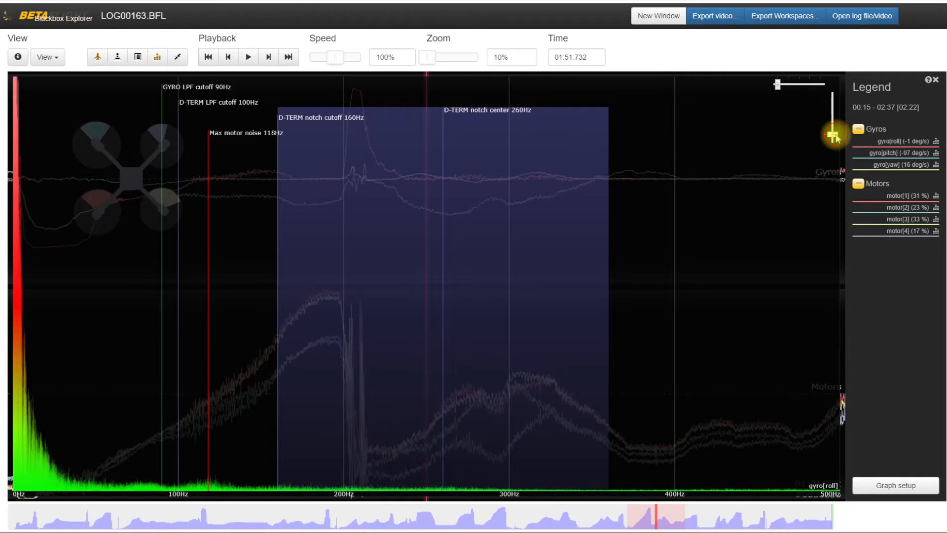
left_click_drag(834, 136, 832, 126)
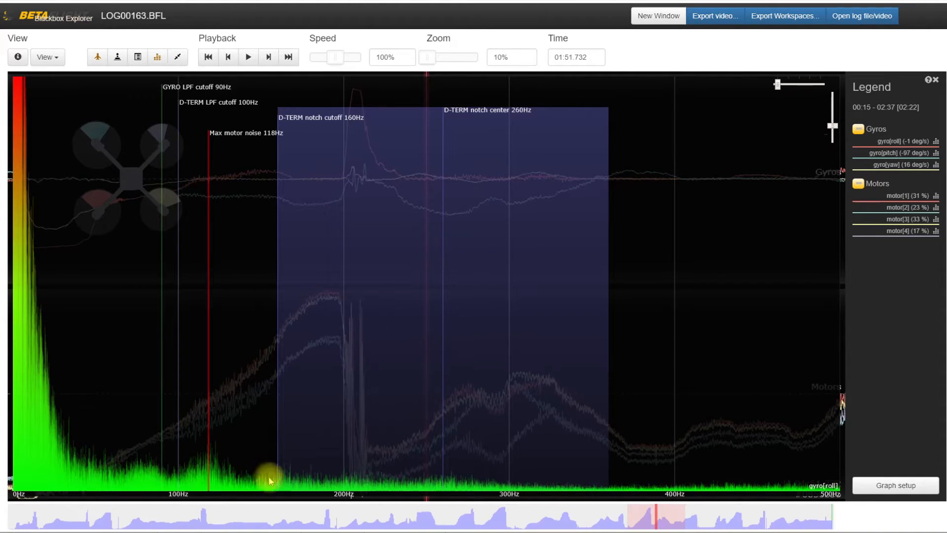
left_click(938, 153)
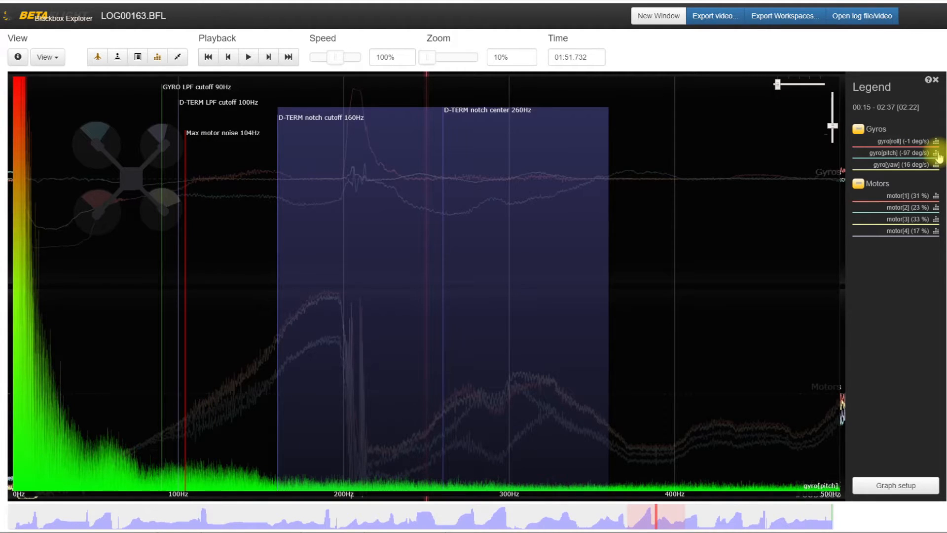
Compare the gyro[yaw] noise spectrum with gyro[pitch] and reduce the analyser's vertical scaling on gyro[pitch].
left_click(937, 165)
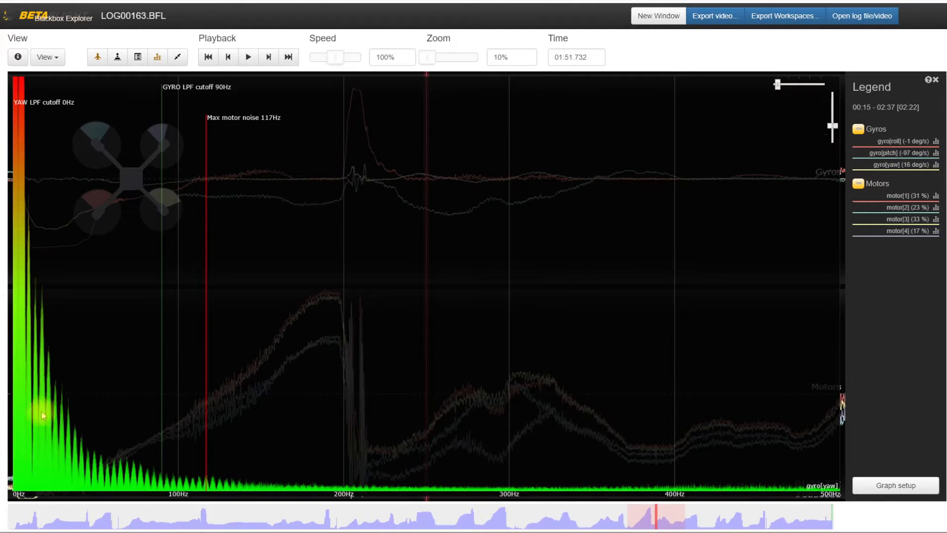
left_click(935, 154)
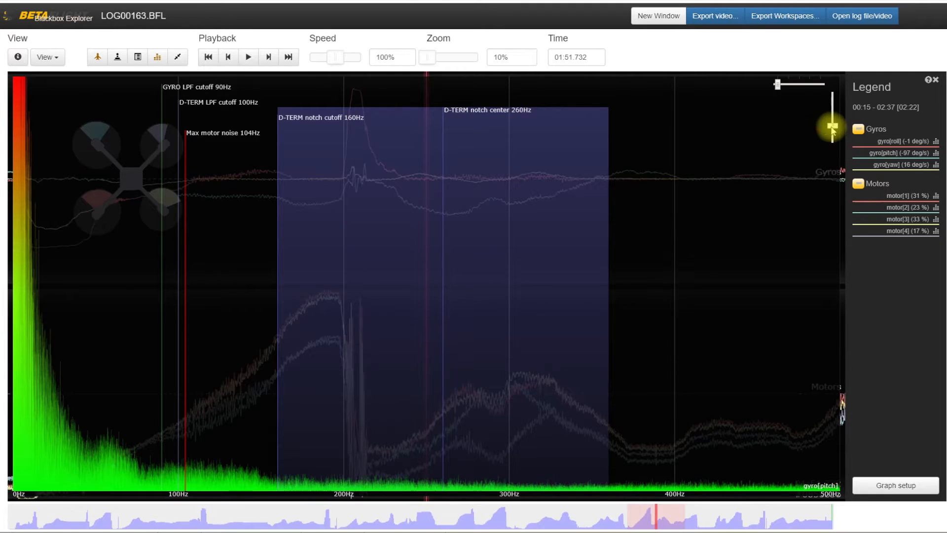
left_click_drag(832, 127, 832, 133)
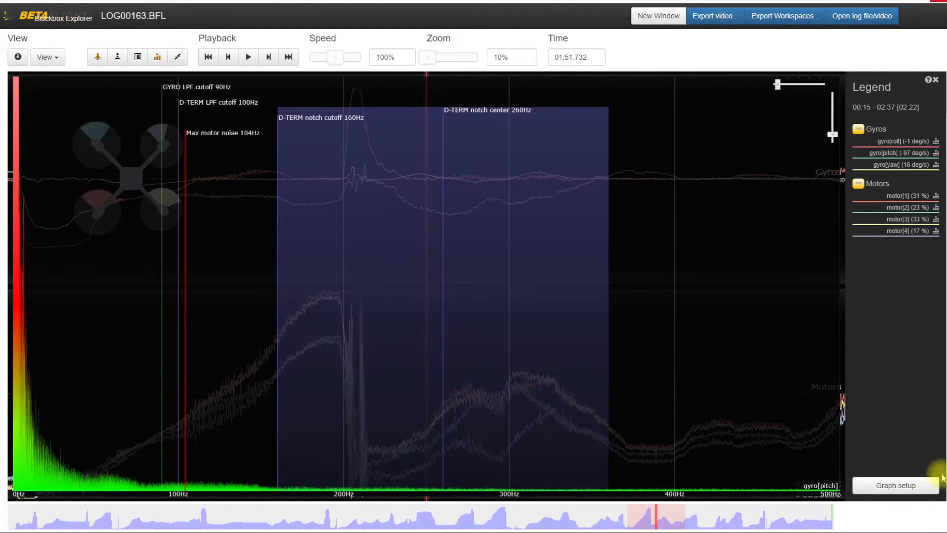
Hide the spectrum analyser and the craft overlay.
left_click(157, 58)
left_click(98, 59)
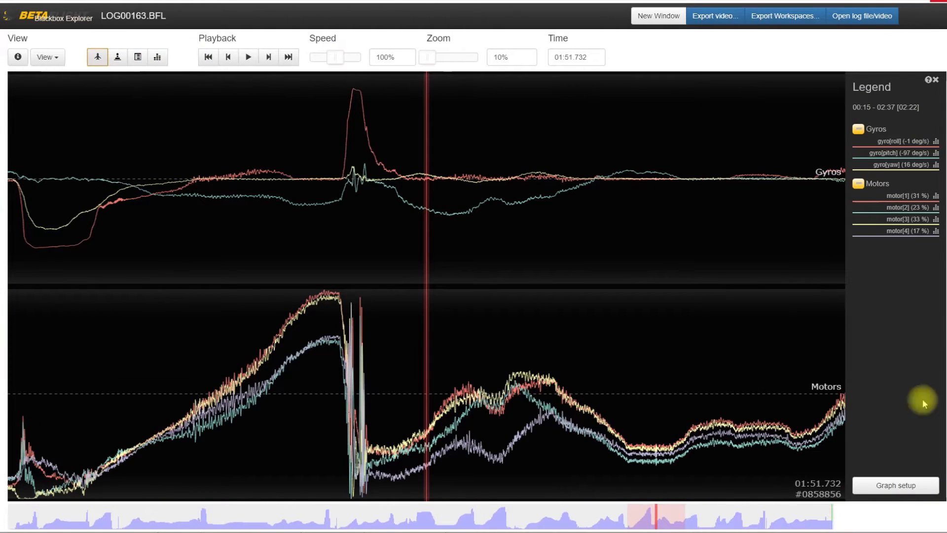
Add a custom graph with the Debug Notch field group, save it, and view the traces around 01:48.
left_click(881, 485)
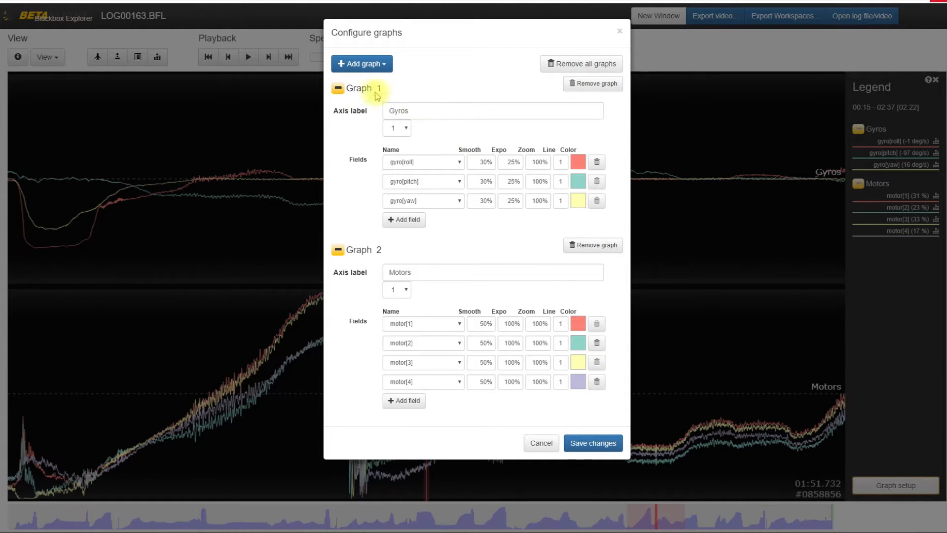
left_click(340, 63)
left_click(355, 84)
scroll(487, 449, "down", 1)
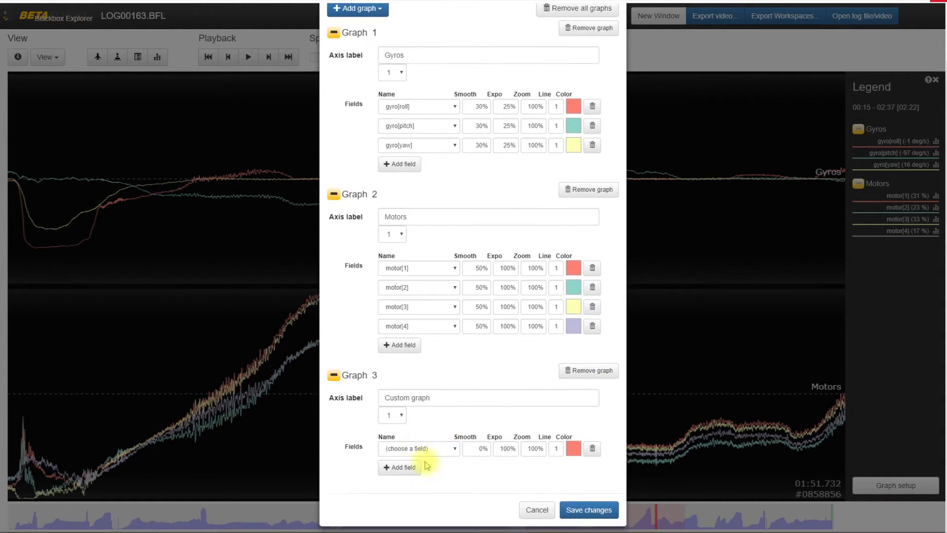
left_click(417, 449)
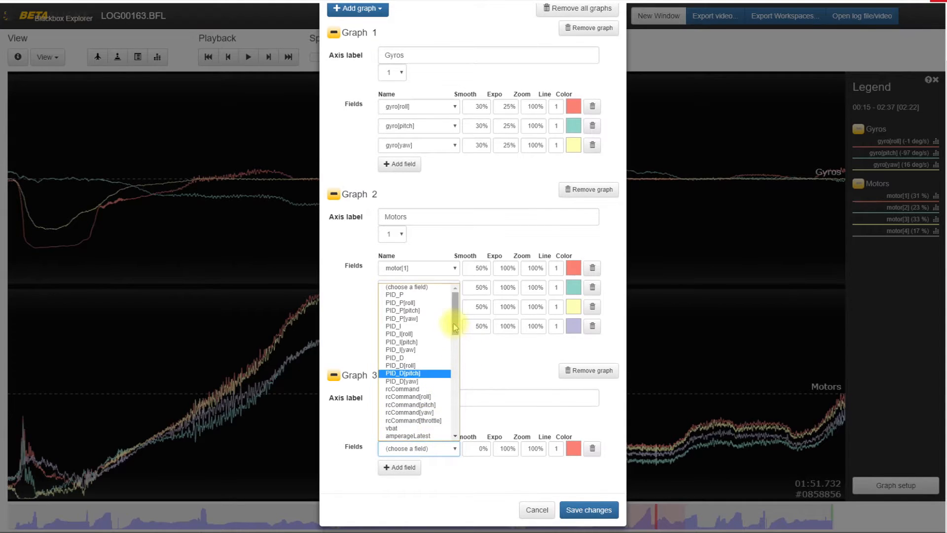
left_click_drag(455, 326, 454, 368)
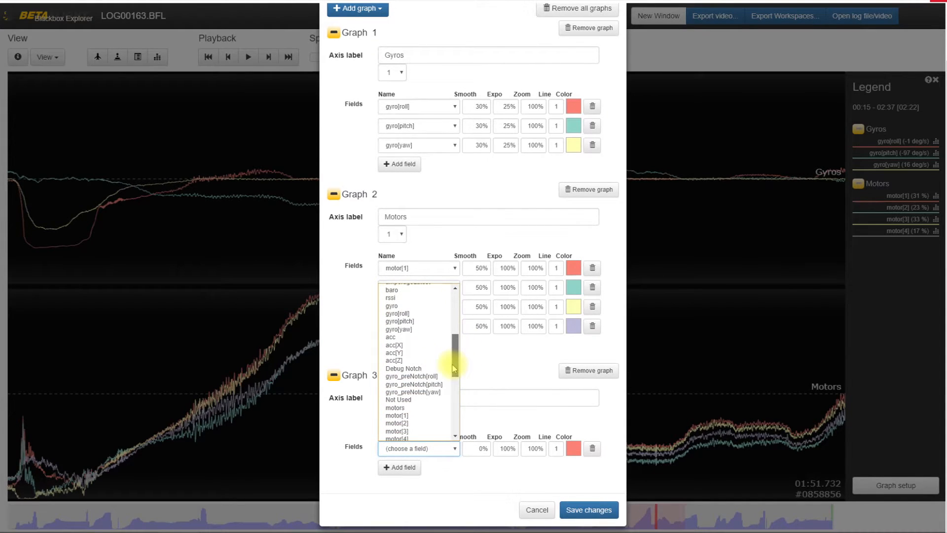
left_click(427, 369)
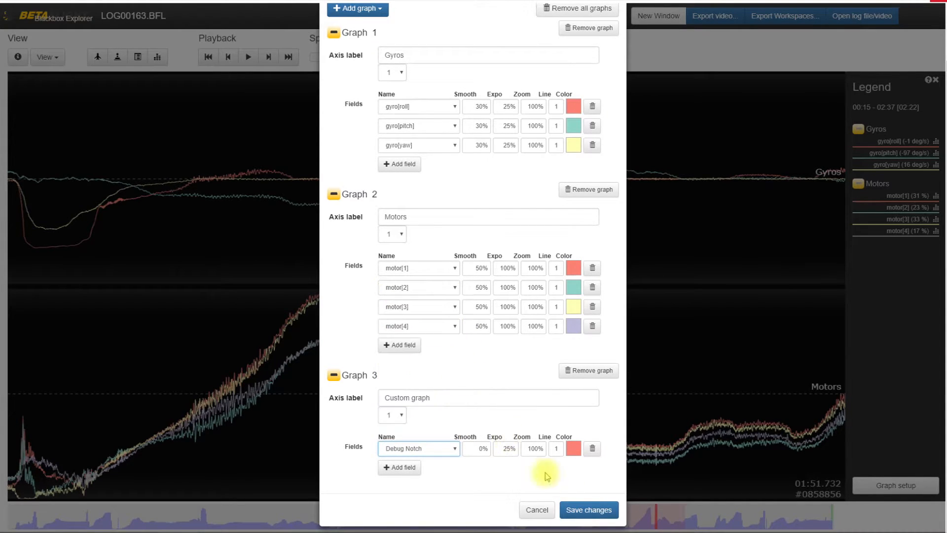
left_click(587, 509)
left_click_drag(295, 356, 398, 351)
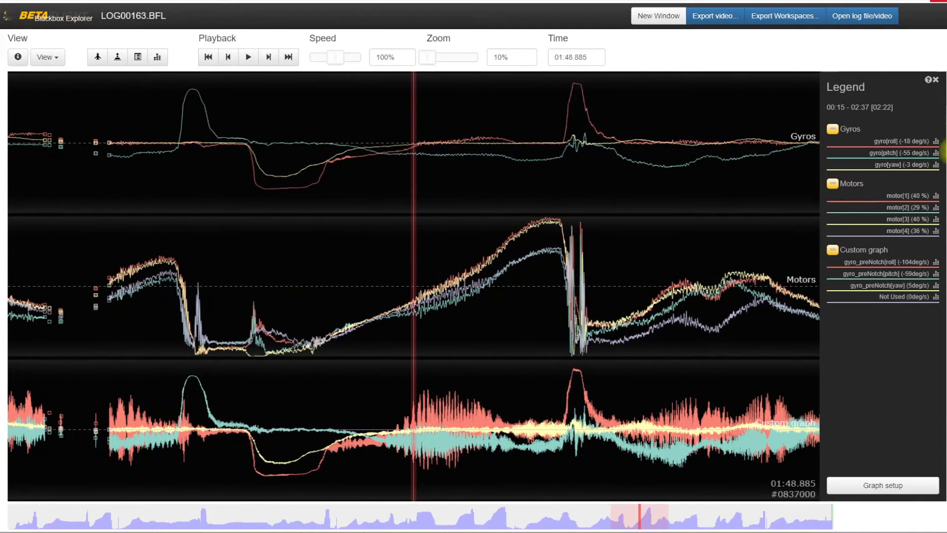
Remove the Gyros and Motors graphs, keeping only the custom pre-notch graph, and move to about 01:53.
left_click(903, 485)
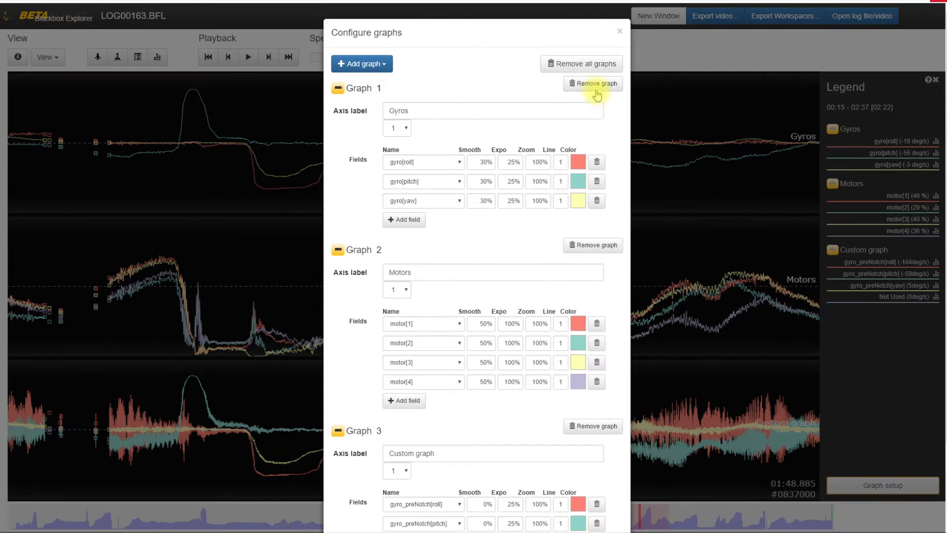
left_click(596, 91)
left_click(596, 88)
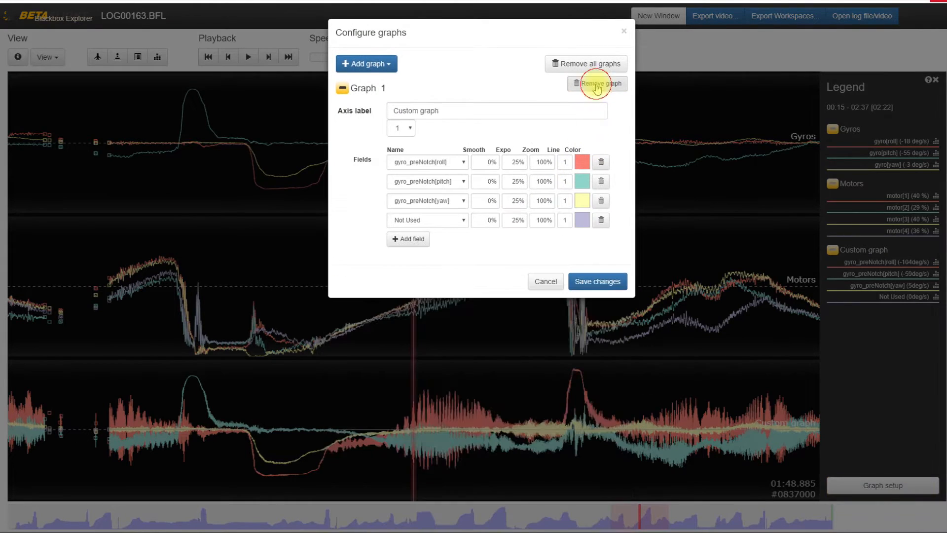
left_click(601, 282)
left_click_drag(552, 260, 379, 289)
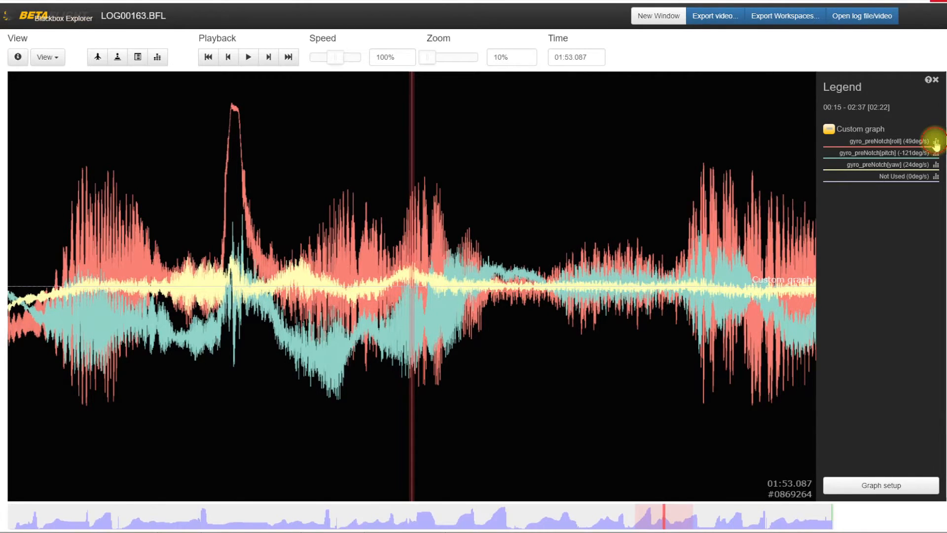
Inspect the noise spectra of gyro_preNotch[roll], [pitch] and [yaw], return to roll, and close the analyser.
left_click(936, 143)
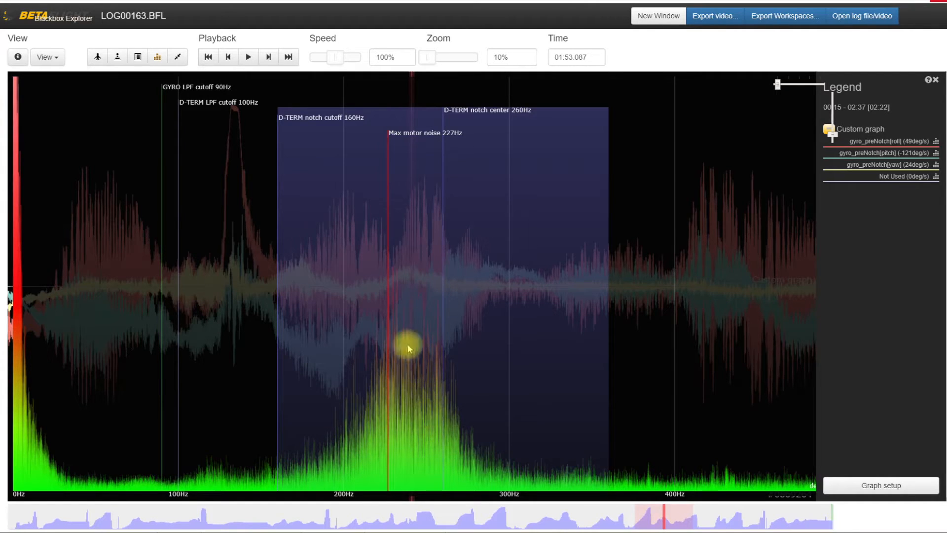
left_click(936, 154)
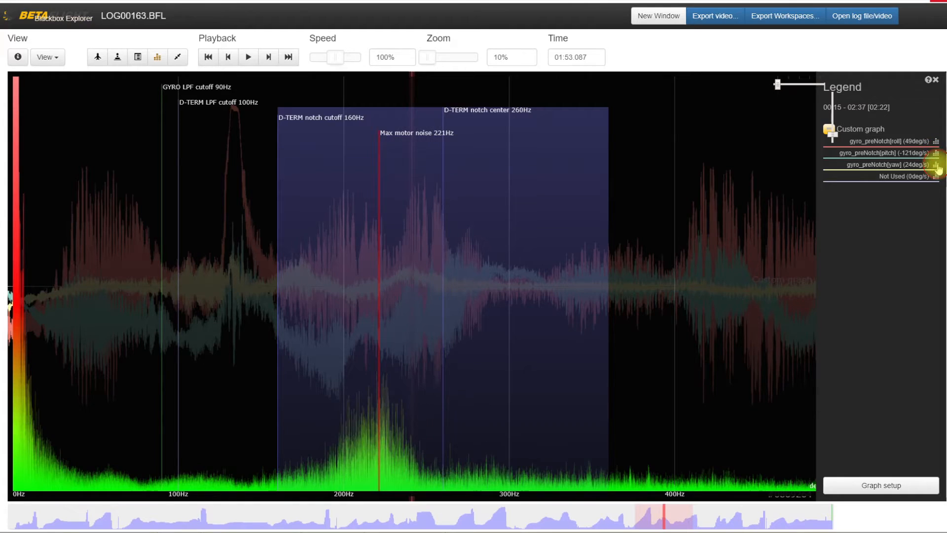
left_click(936, 165)
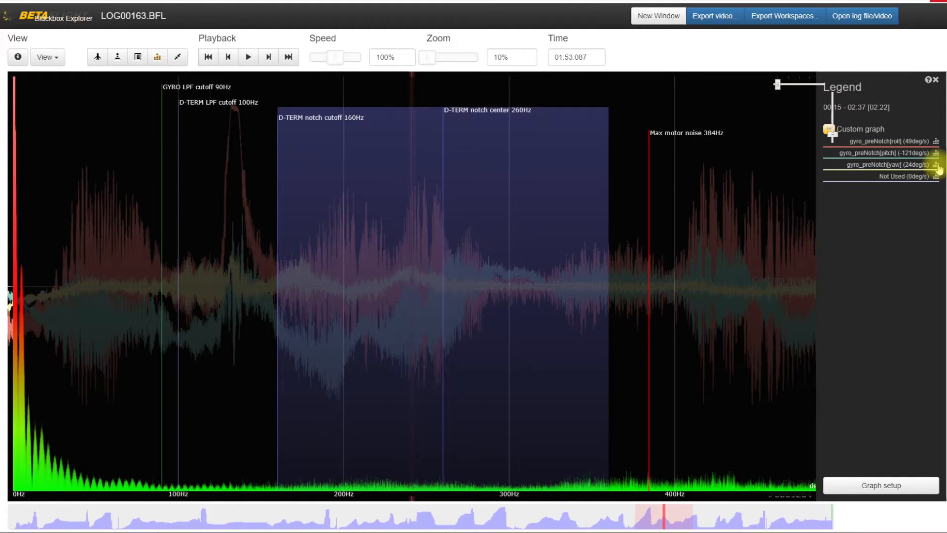
left_click(935, 141)
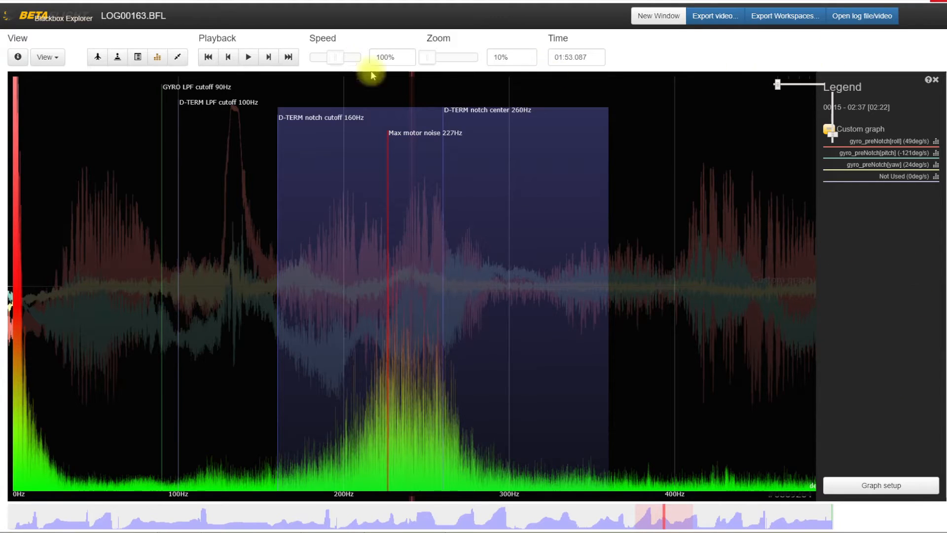
left_click(156, 57)
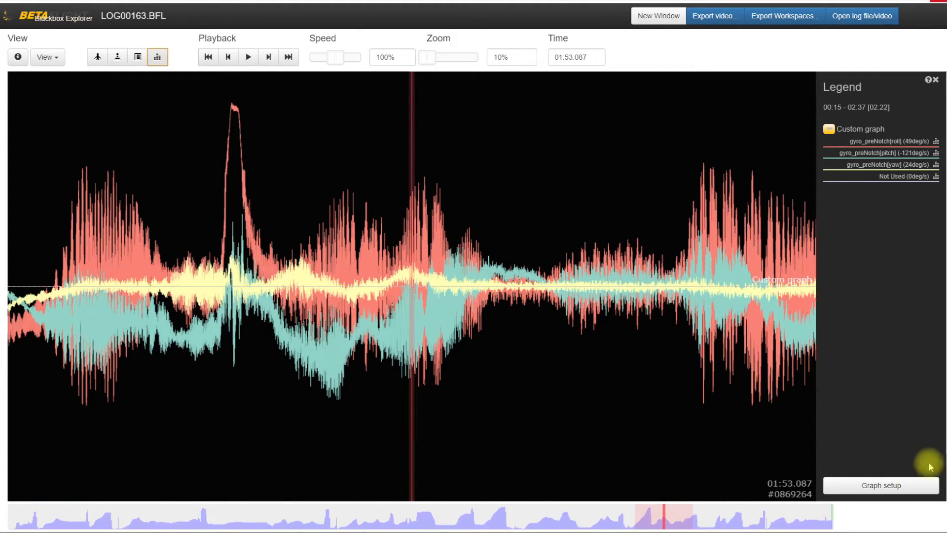
Add the predefined Gyros graph alongside the custom pre-notch graph and save the graph setup.
left_click(903, 483)
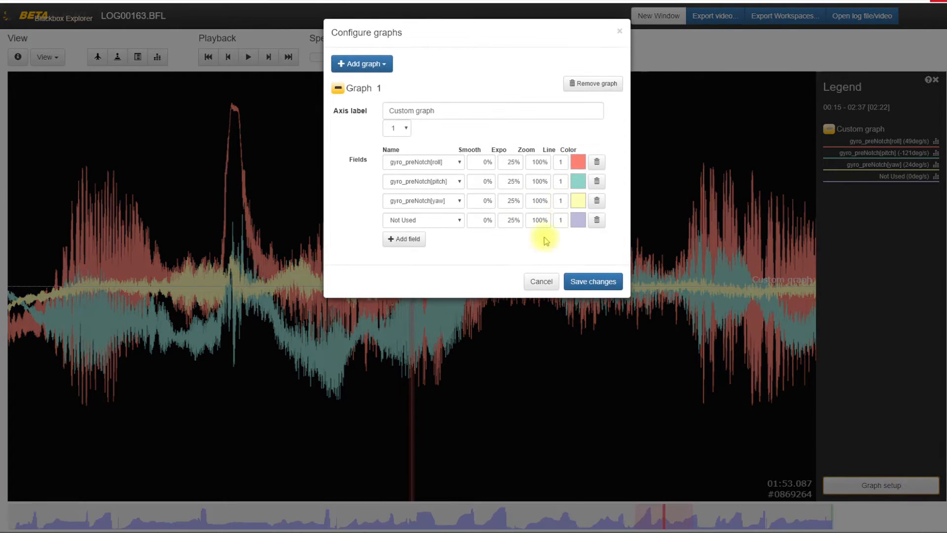
left_click(367, 64)
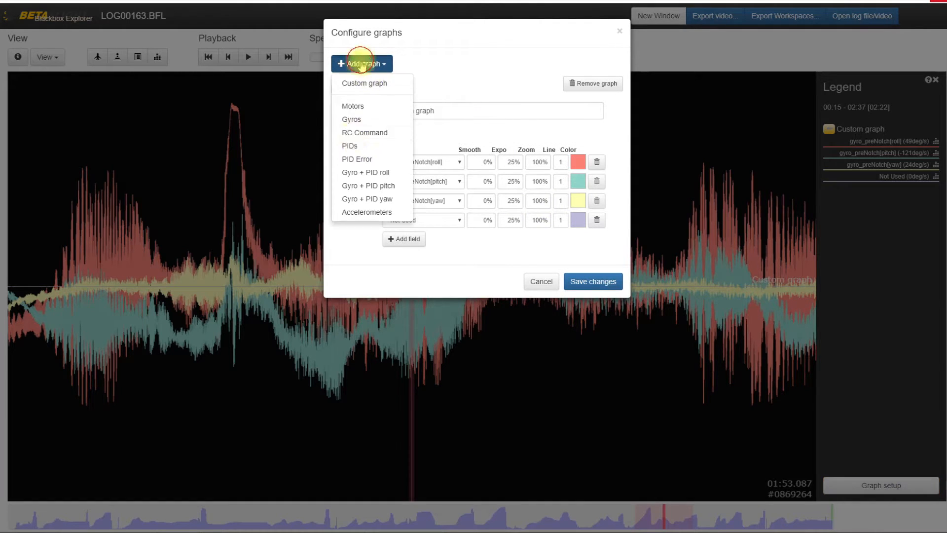
left_click(371, 121)
left_click(601, 402)
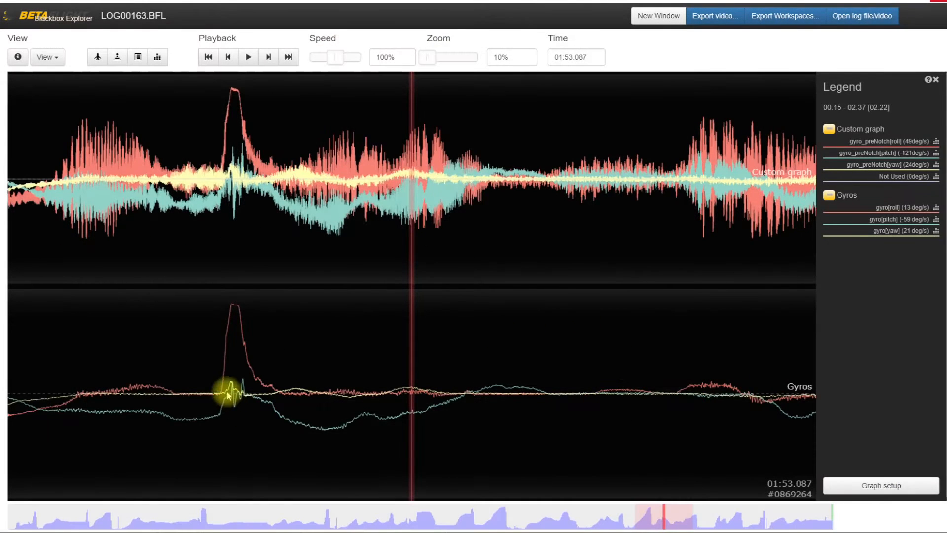
Set the timeline zoom to 40% and compare the pre-notch and filtered gyro traces from about 01:51 to 01:54.
left_click_drag(280, 361, 403, 351)
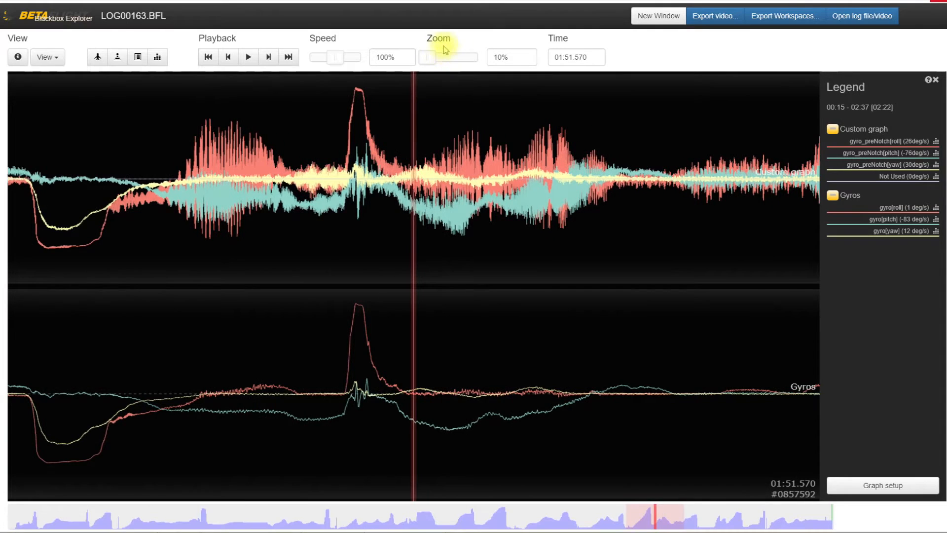
left_click_drag(430, 57, 436, 58)
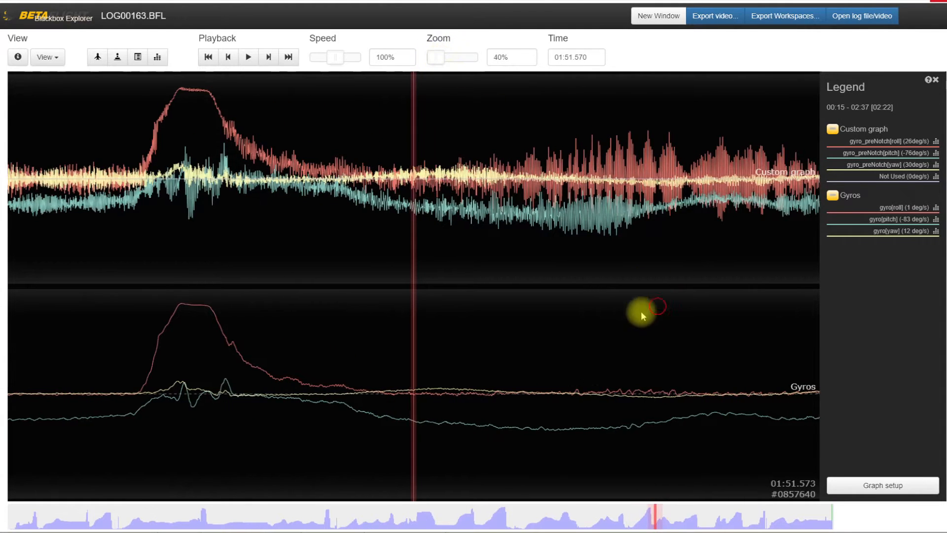
mouse_move(641, 311)
left_mouse_down()
mouse_move(513, 362)
mouse_move(535, 351)
mouse_move(465, 374)
mouse_move(359, 387)
left_mouse_up()
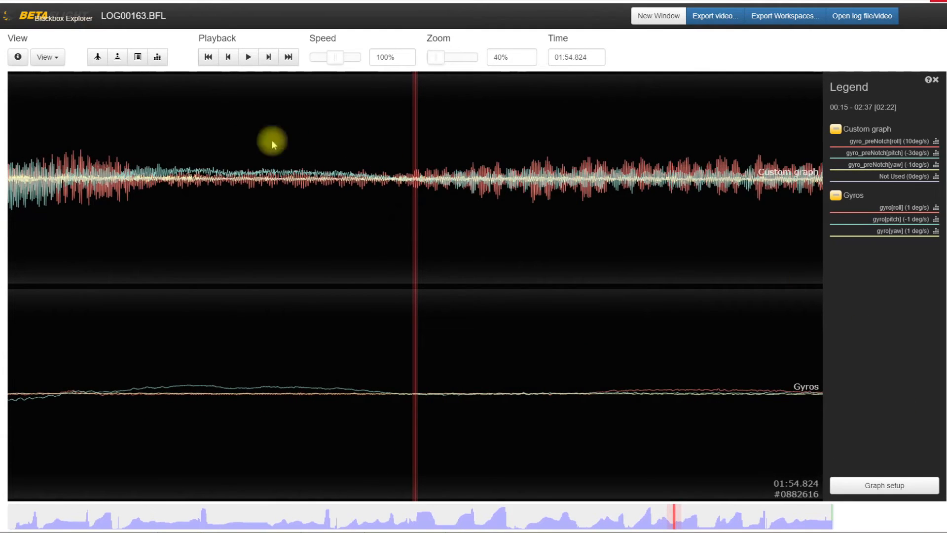
Switch to File Explorer, examine the image LOG00163Radio Glitch_0_noise from the Radio Glitch folder, and return to the log.
left_click(0, 89)
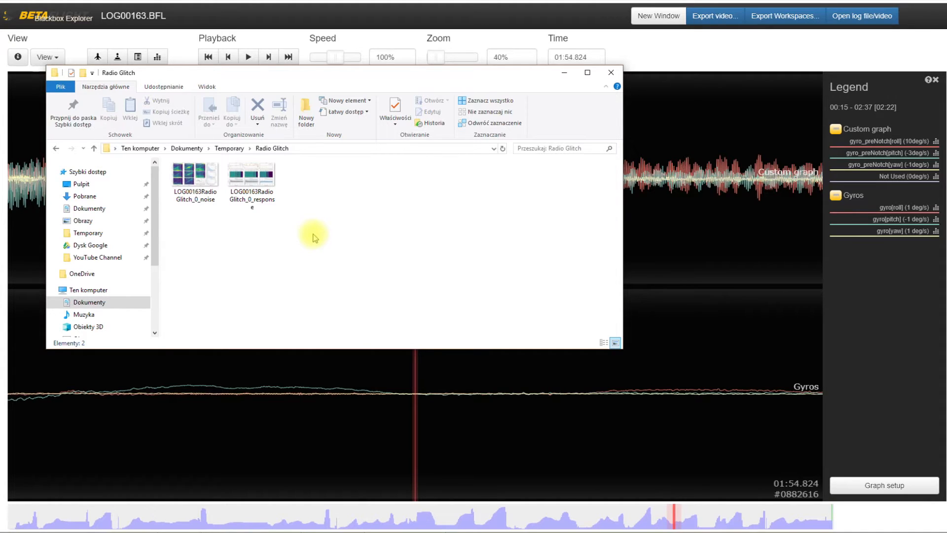
double_click(192, 172)
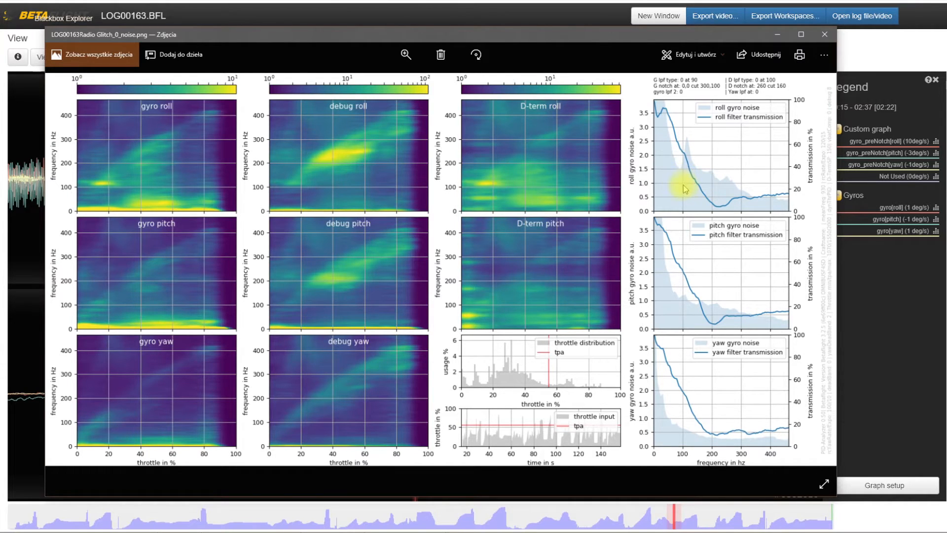
left_click(830, 36)
left_click(327, 3)
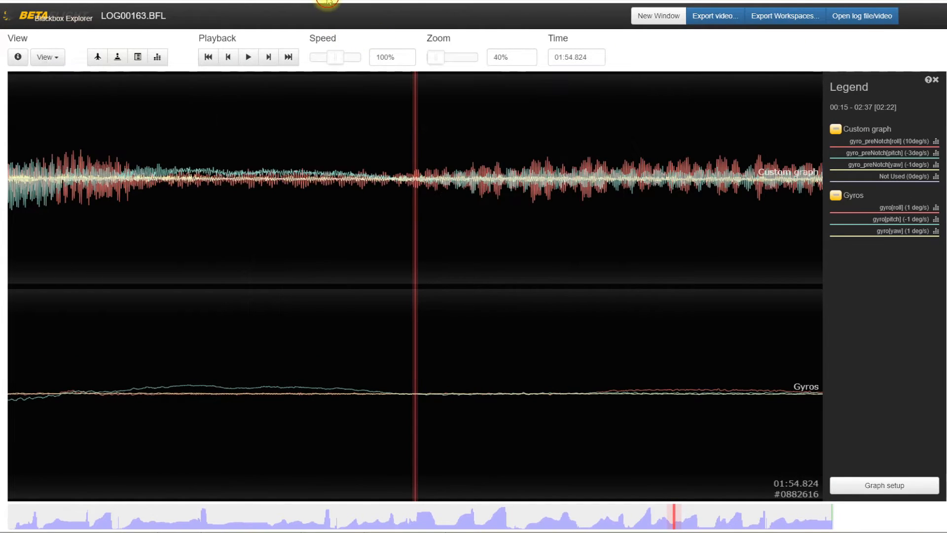
Open the log header information and examine the gyro filter settings, especially the Notch 1 frequency and Notch 1 cutoff.
left_click(18, 56)
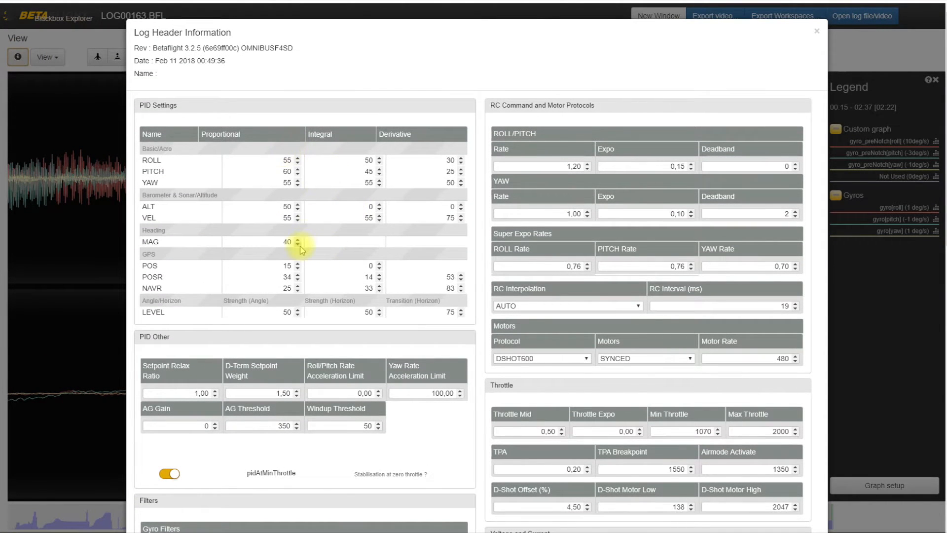
scroll(301, 249, "down", 6)
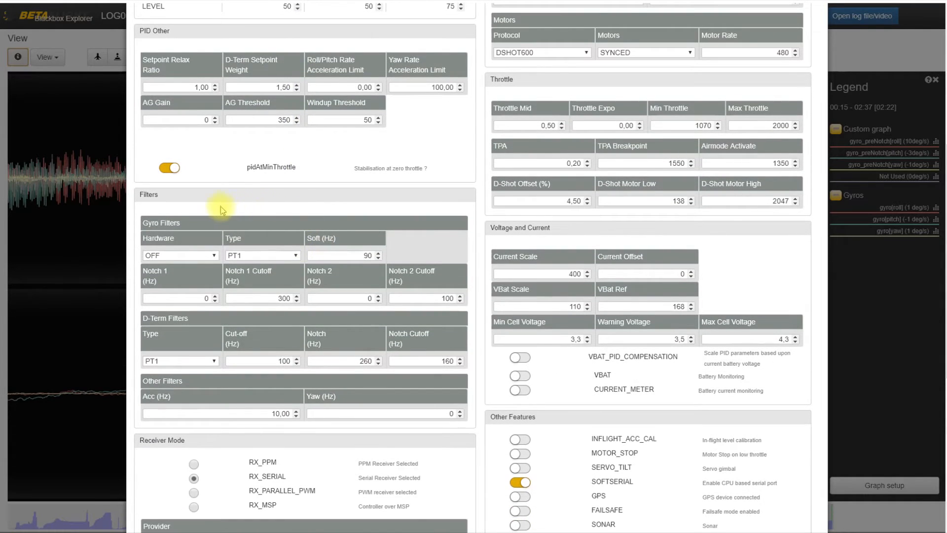
scroll(220, 206, "down", 1)
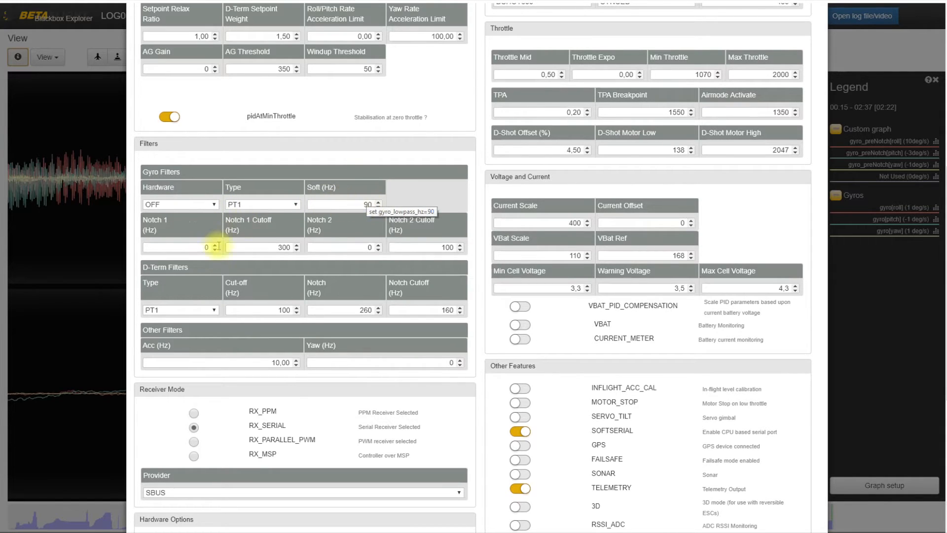
left_click(163, 245)
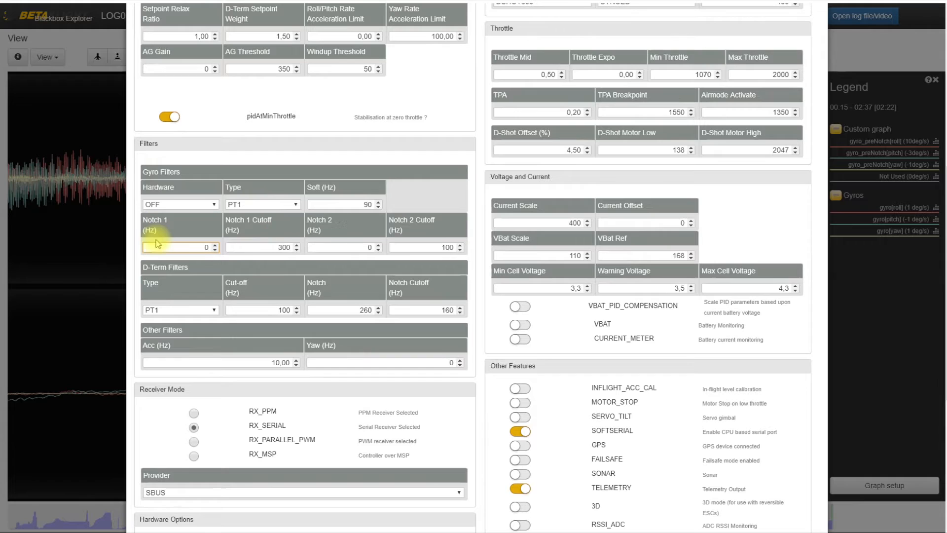
left_click(242, 243)
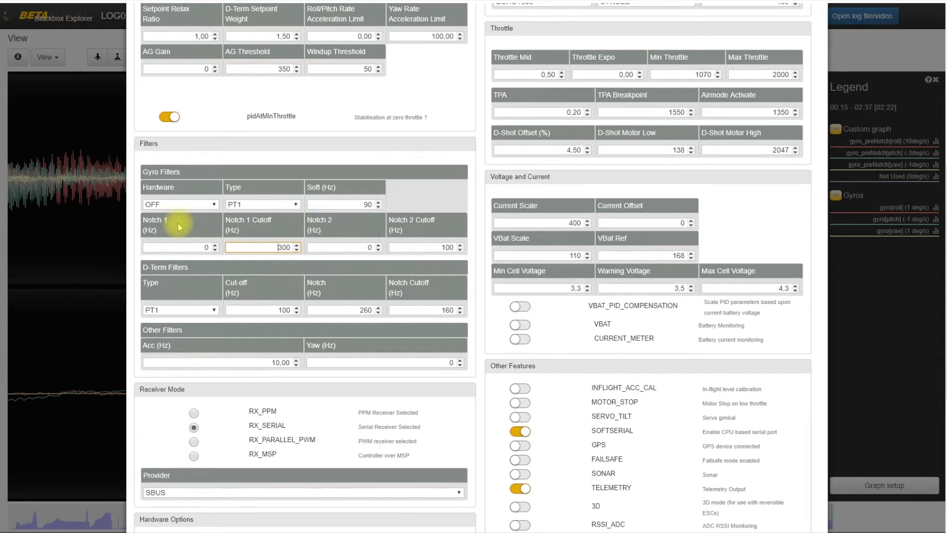
left_click(203, 247)
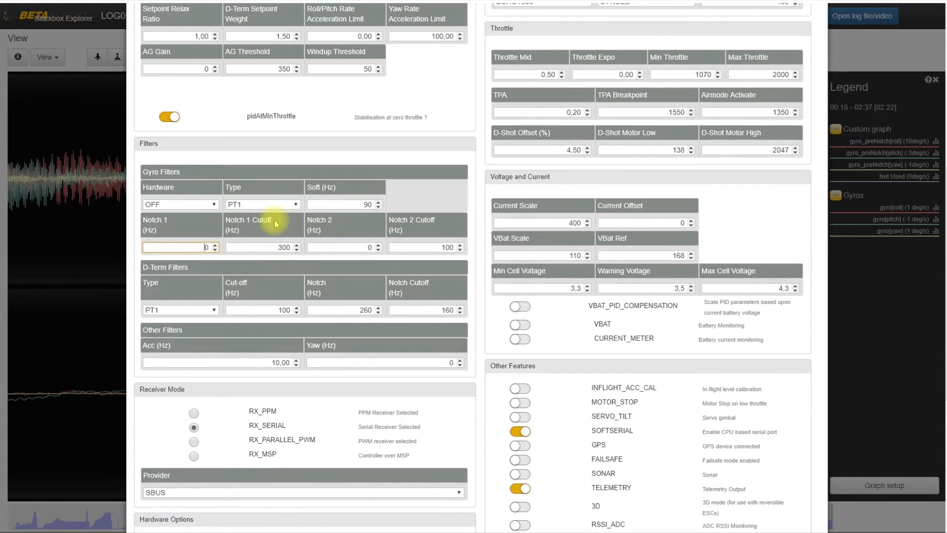
left_click(280, 247)
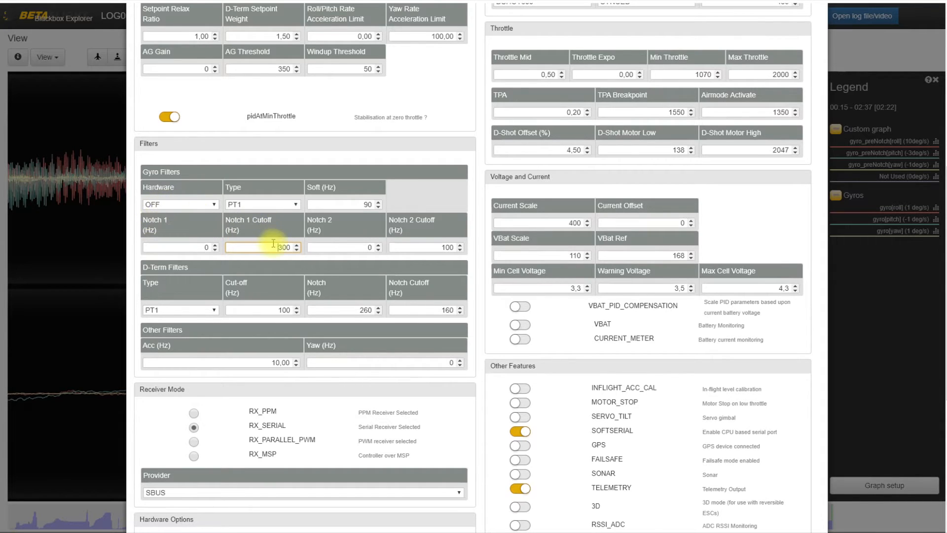
left_click(170, 248)
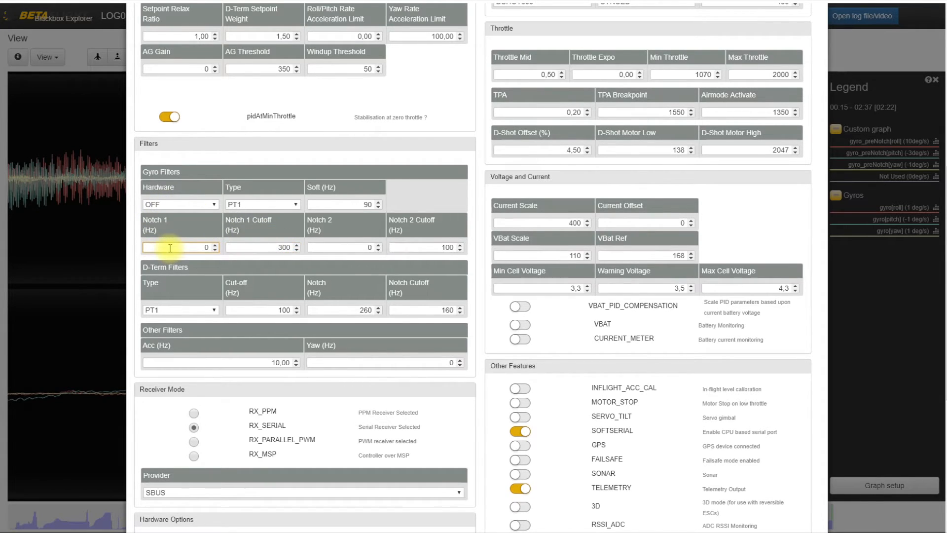
Examine the gyro filters' Notch 1 cutoff and Notch 2 settings, and the PID Process value in the hardware options.
double_click(284, 248)
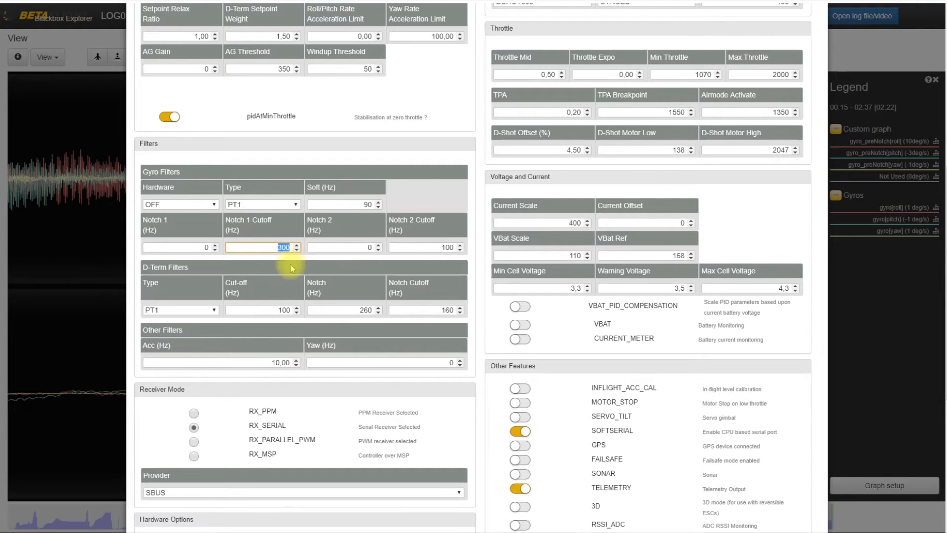
left_click(360, 215)
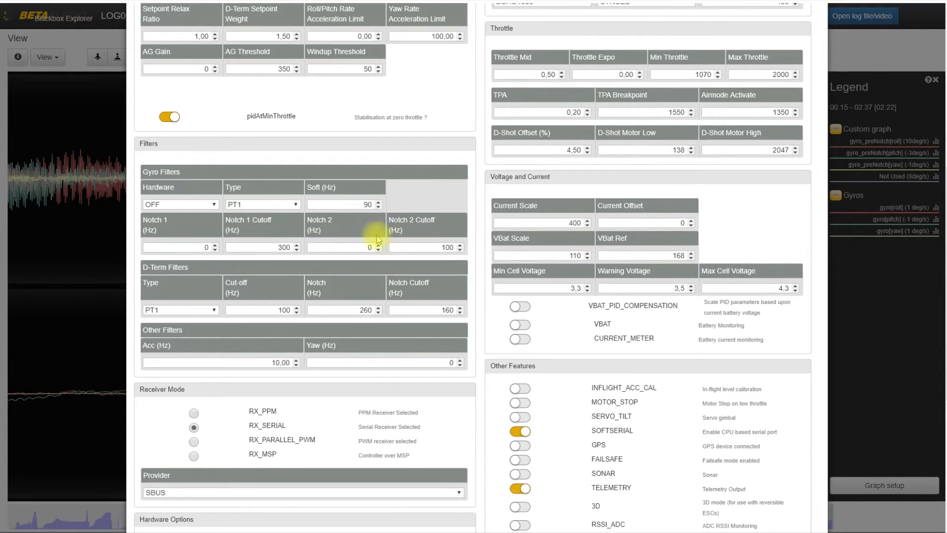
double_click(448, 247)
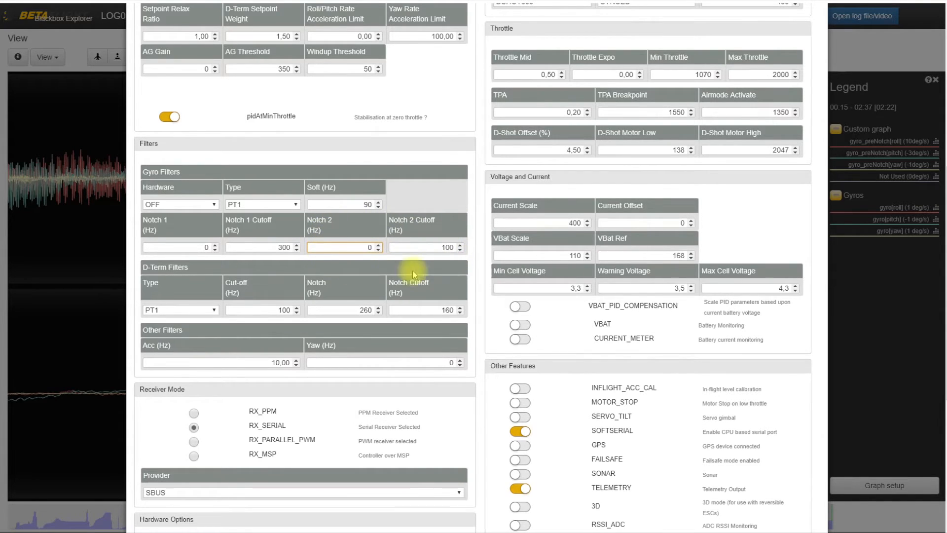
scroll(584, 400, "down", 5)
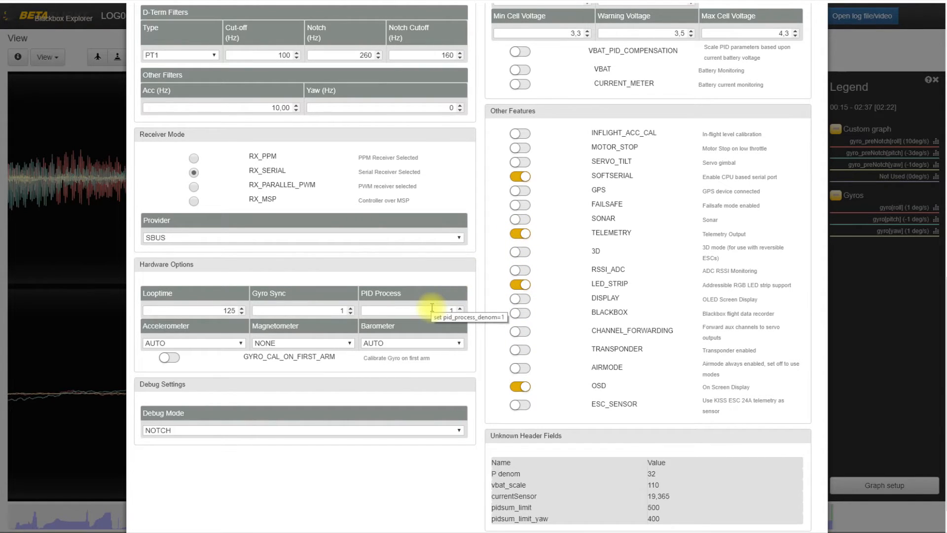
scroll(432, 307, "up", 12)
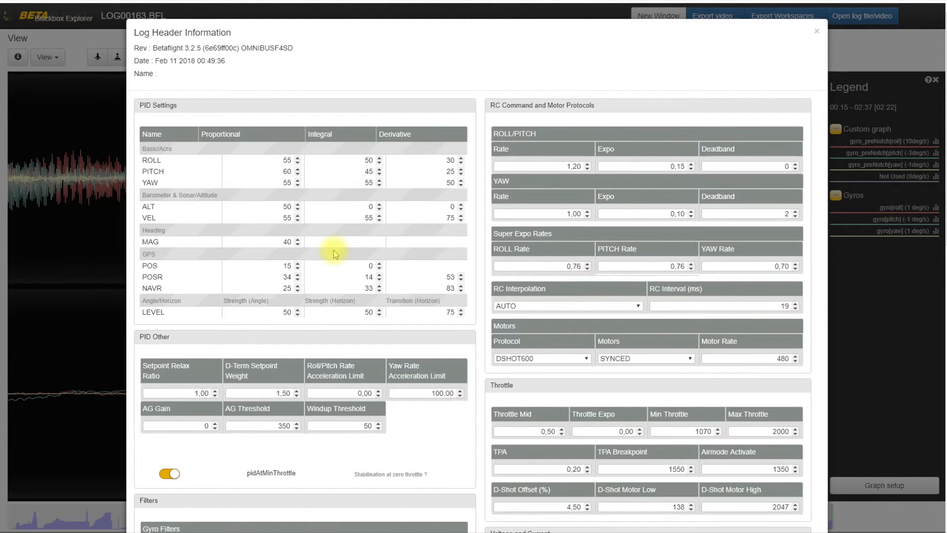
Examine the D-term notch and notch cutoff settings, and close the log header information without saving.
scroll(333, 250, "down", 4)
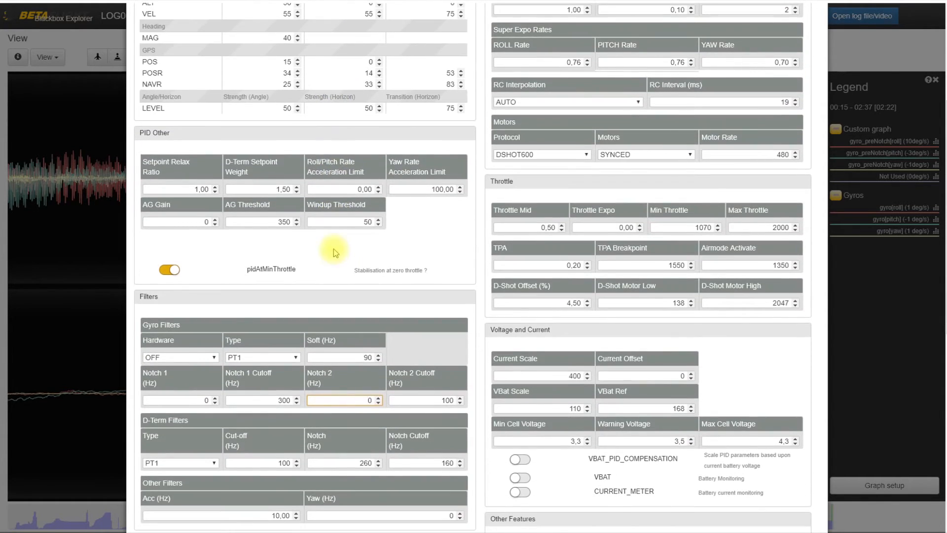
scroll(334, 252, "down", 3)
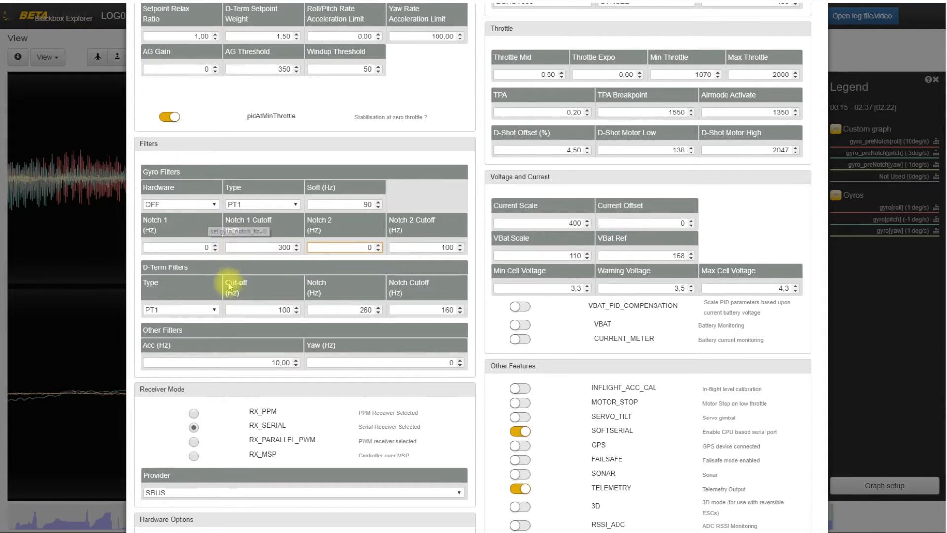
double_click(365, 310)
double_click(432, 310)
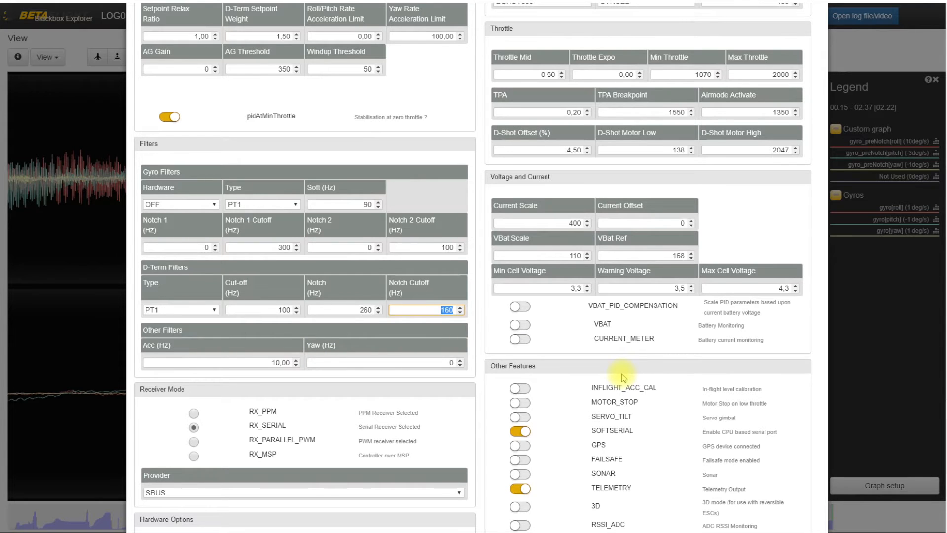
scroll(623, 378, "down", 3)
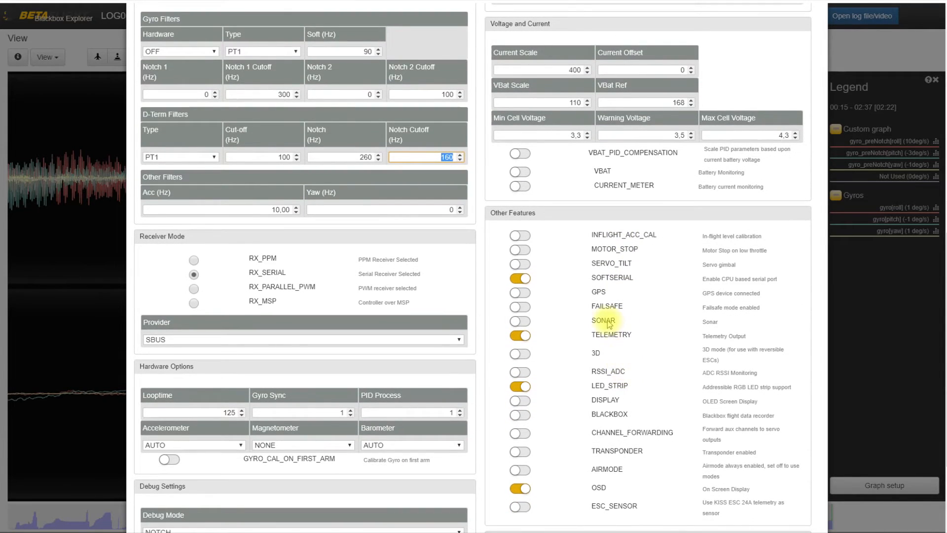
scroll(609, 419, "down", 3)
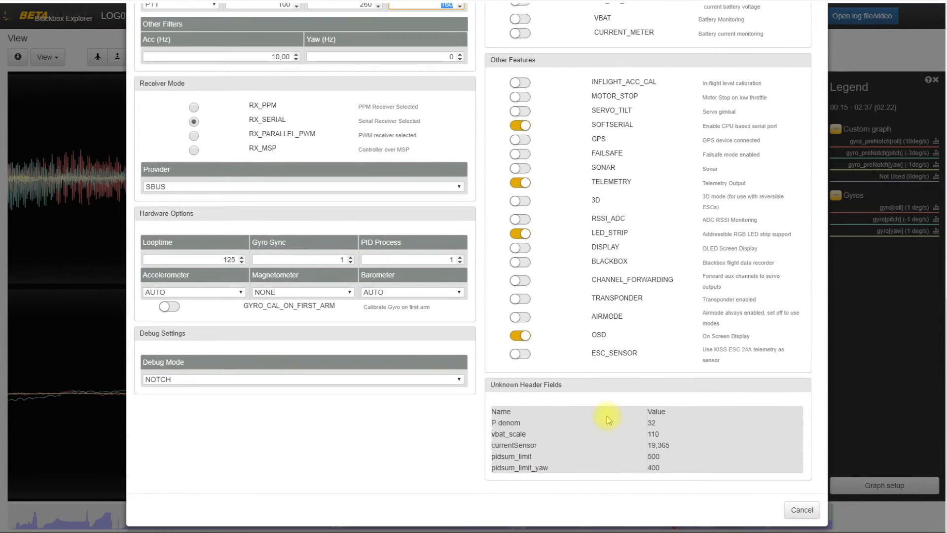
left_click(802, 512)
Replace all existing graphs with the predefined Gyro + PID roll and Gyro + PID pitch graphs and save the graph setup.
left_click(875, 486)
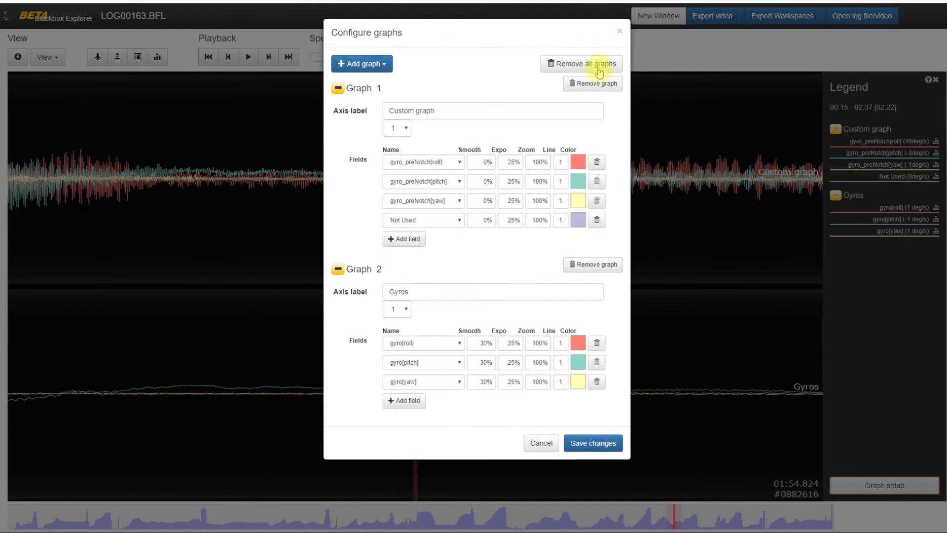
left_click(600, 64)
left_click(362, 63)
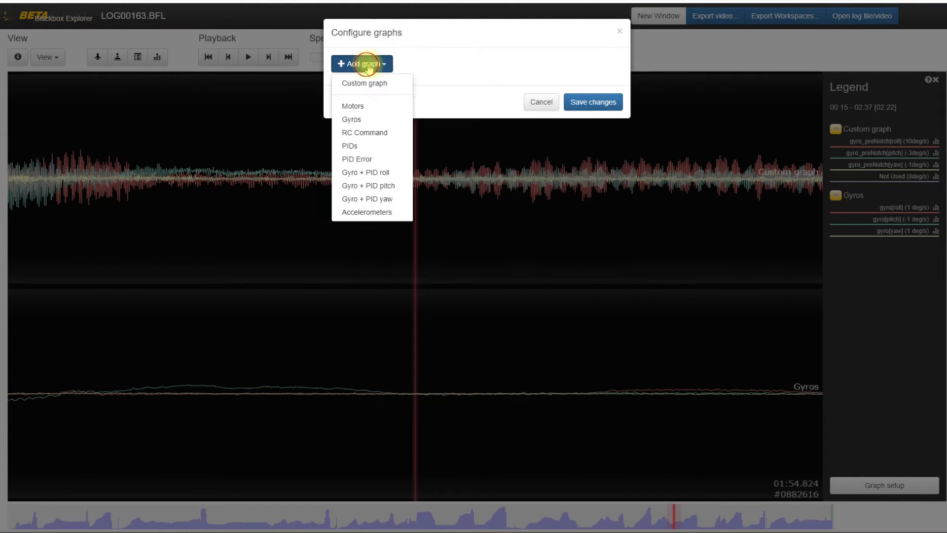
left_click(376, 170)
left_click(382, 64)
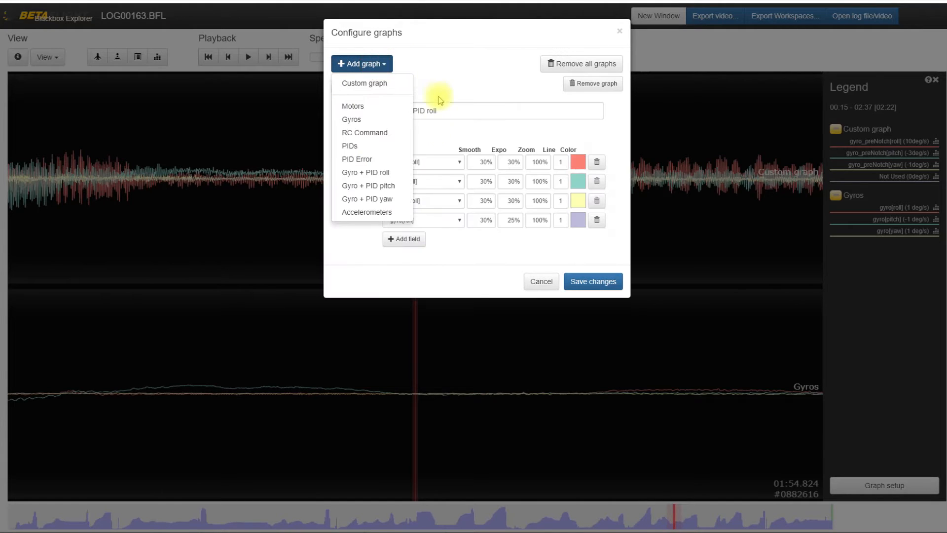
left_click(387, 185)
left_click(596, 460)
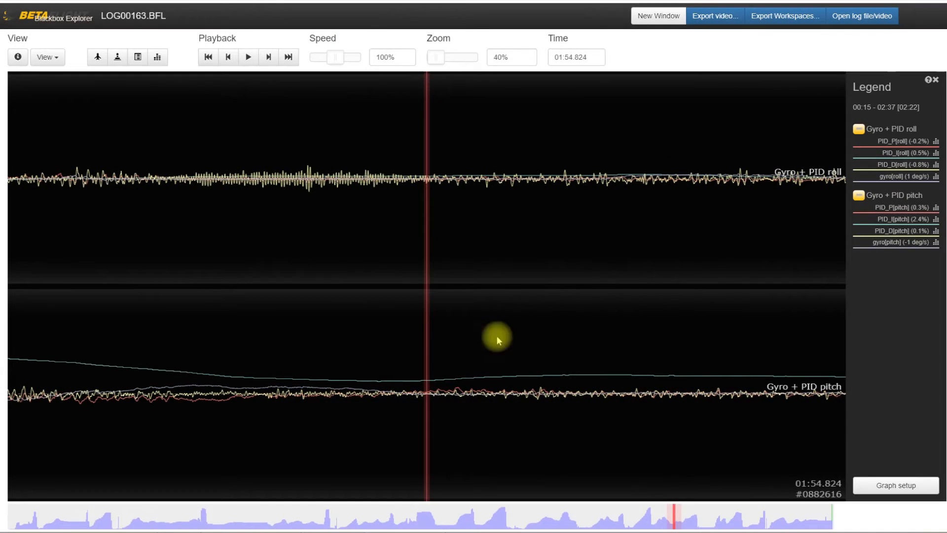
Survey the PID traces at 10% zoom, and examine the roll manoeuvre around 01:50 to 01:51 at 100% zoom.
left_click_drag(434, 57, 427, 58)
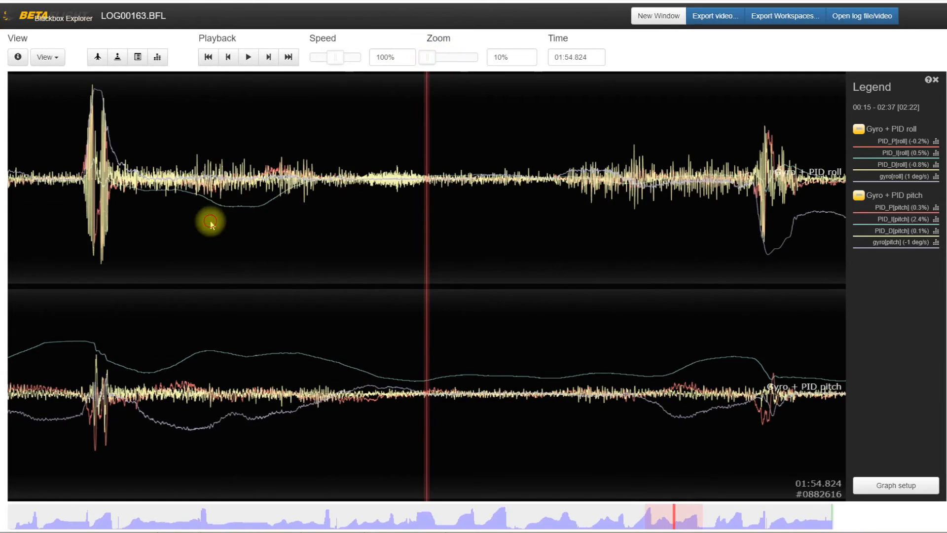
left_click_drag(343, 224, 573, 217)
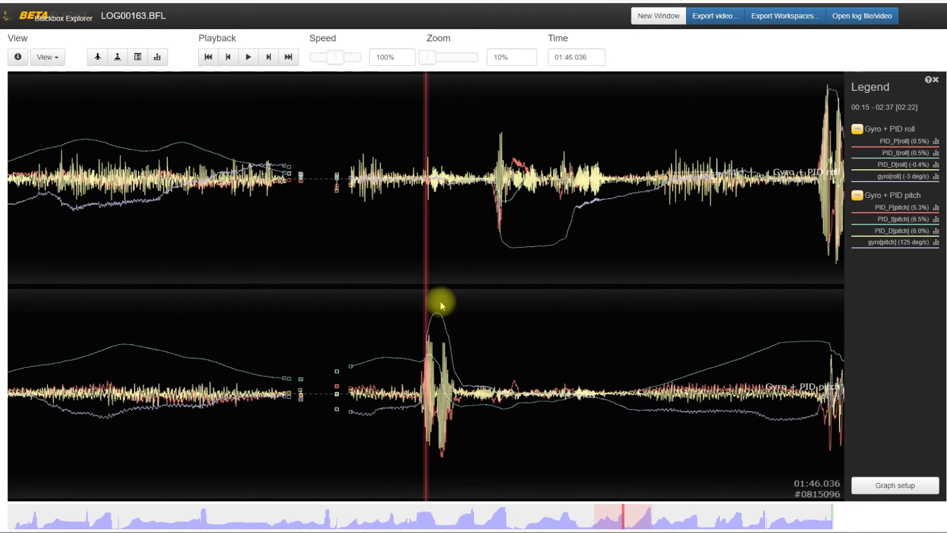
scroll(441, 304, "down", 5)
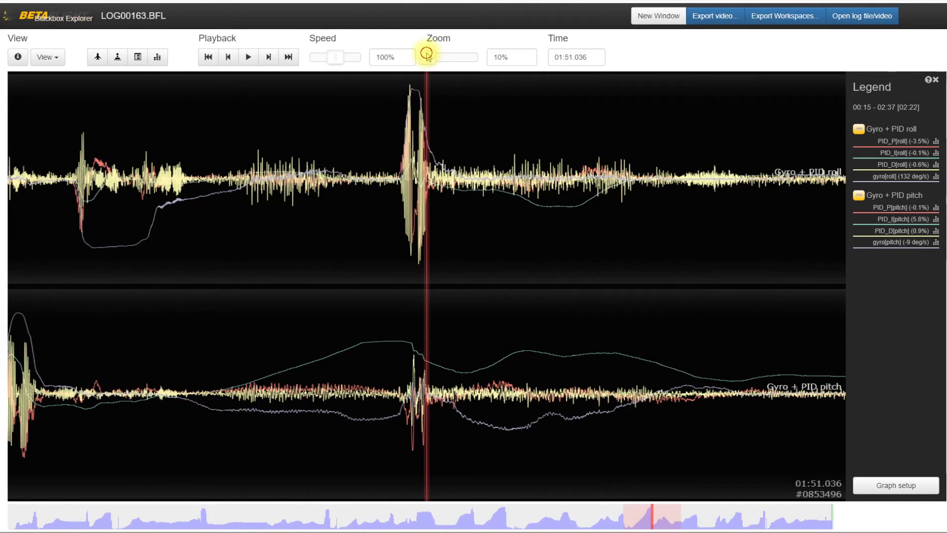
left_click_drag(426, 53, 453, 61)
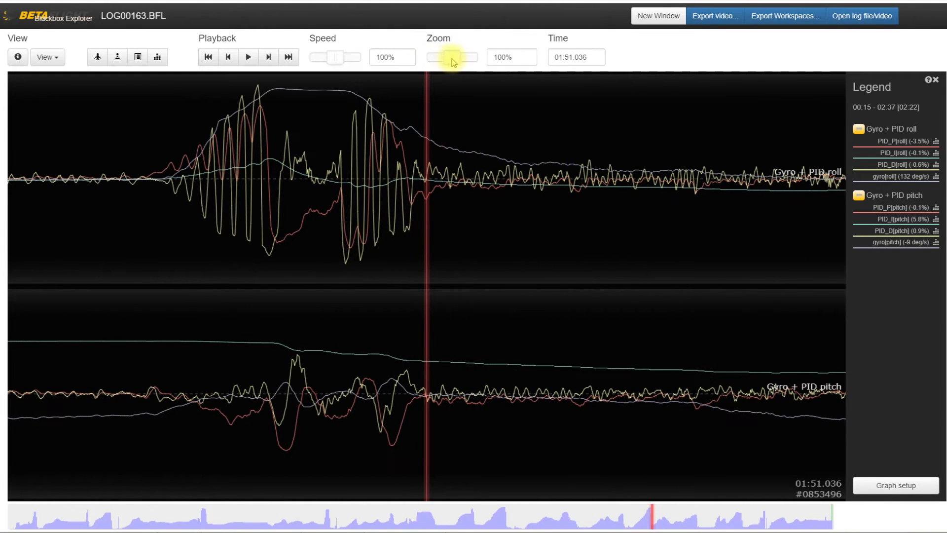
left_click_drag(333, 132, 358, 148)
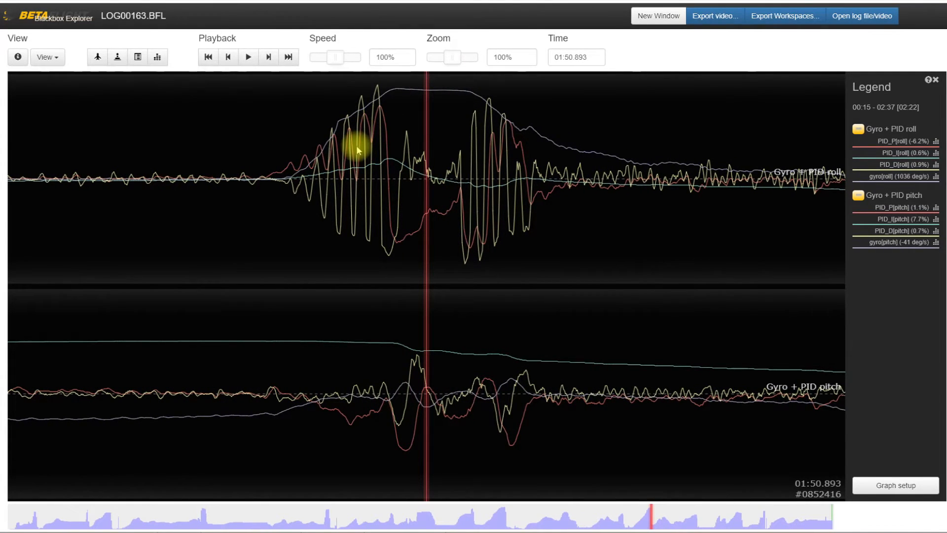
Open the log header information, examine the roll and pitch proportional gains, and close it without saving.
left_click(18, 57)
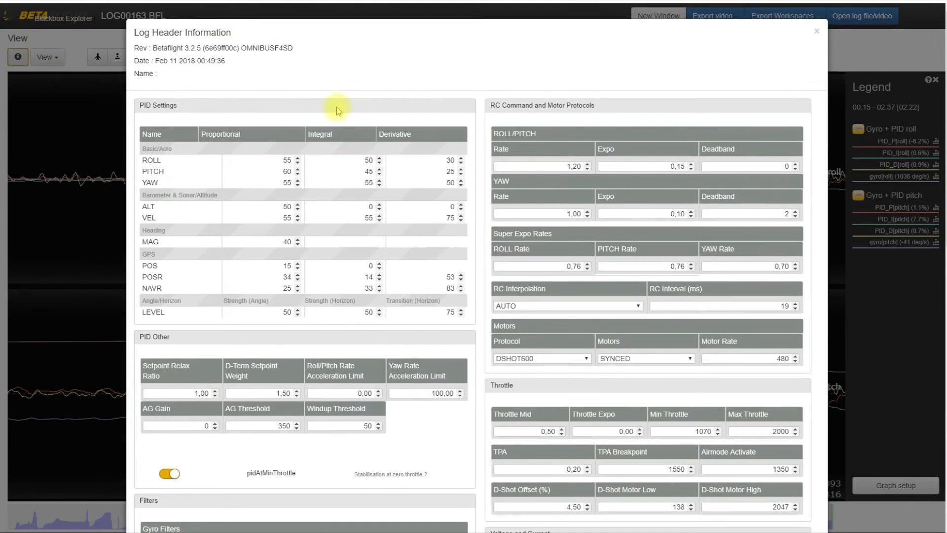
double_click(276, 160)
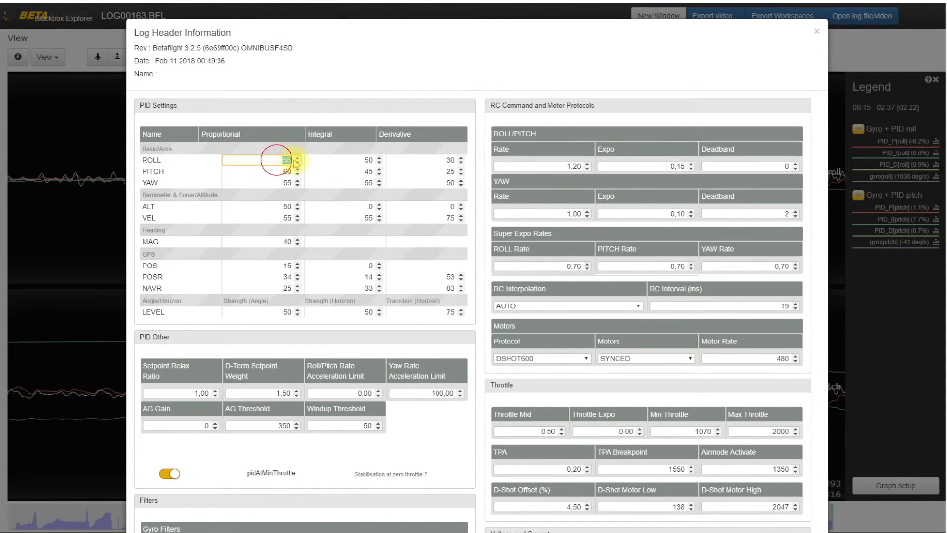
double_click(295, 171)
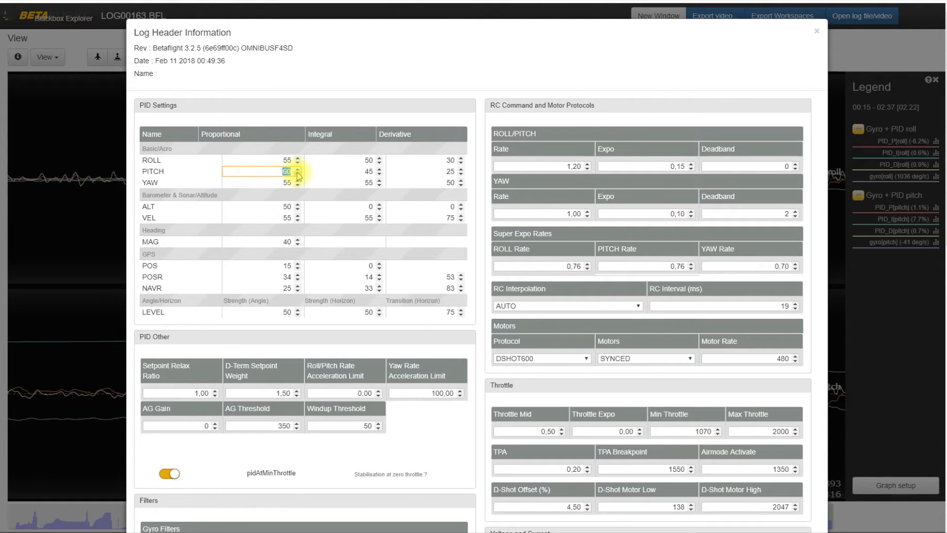
left_click(817, 31)
Examine the gyro and PID traces from about 01:50 to 01:52, and the pitch manoeuvre near 00:17.
left_click_drag(402, 178, 357, 166)
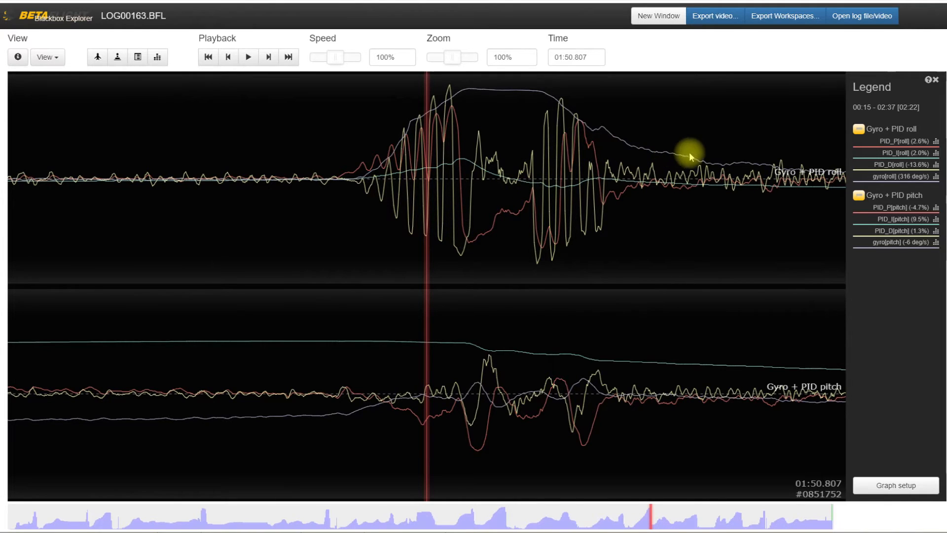
left_click_drag(691, 147, 439, 172)
left_click_drag(722, 311, 309, 424)
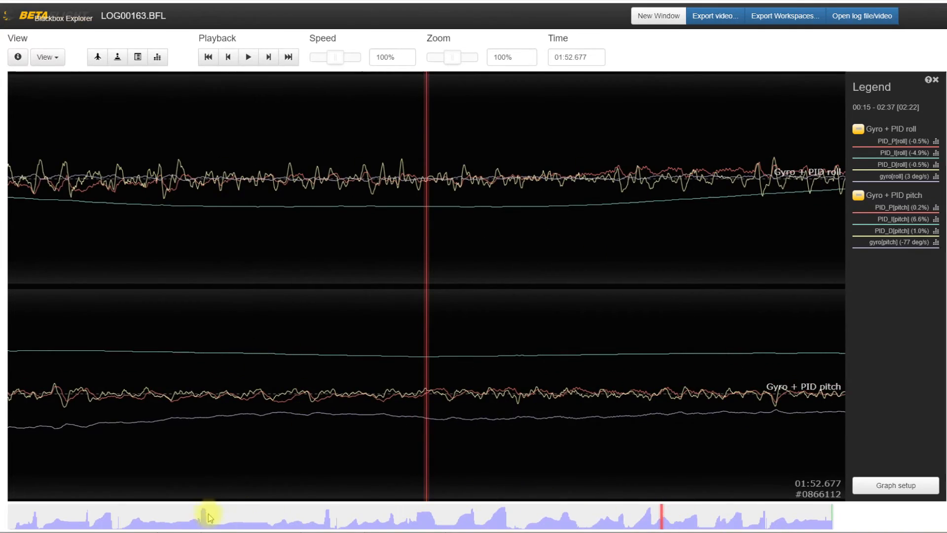
left_click_drag(211, 513, 114, 521)
left_click_drag(232, 321, 391, 377)
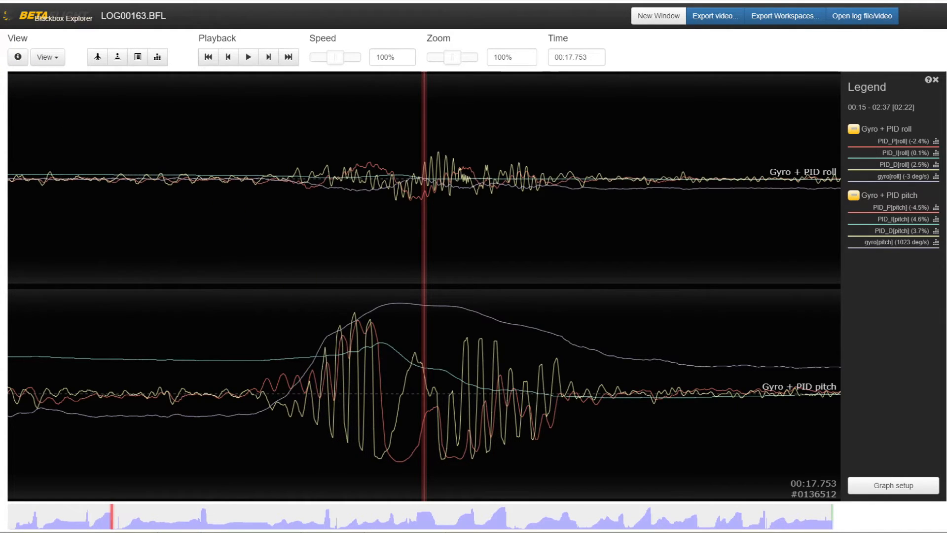
Switch to File Explorer, examine the noise image LOG00163Radio Glitch_0_noise.png, and return to the log.
key("alt+Tab")
double_click(184, 175)
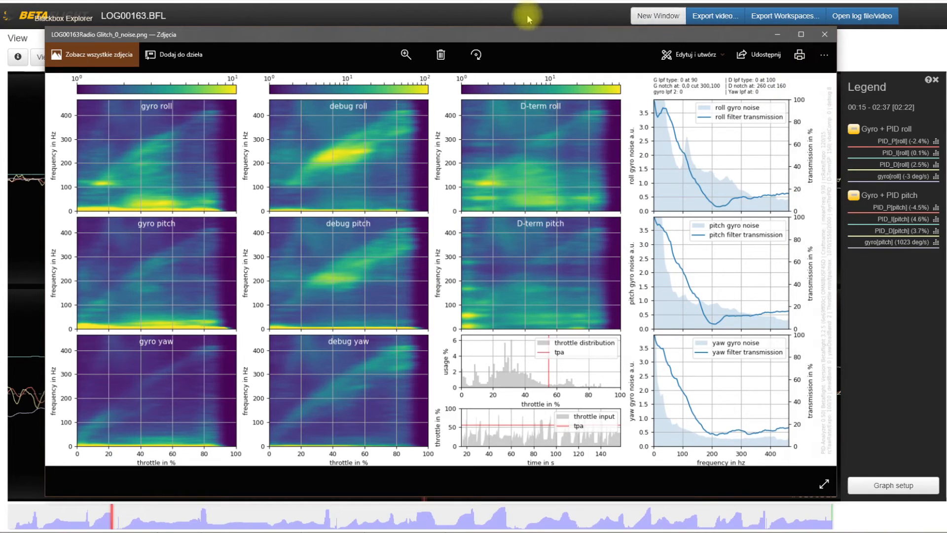
left_click(502, 1)
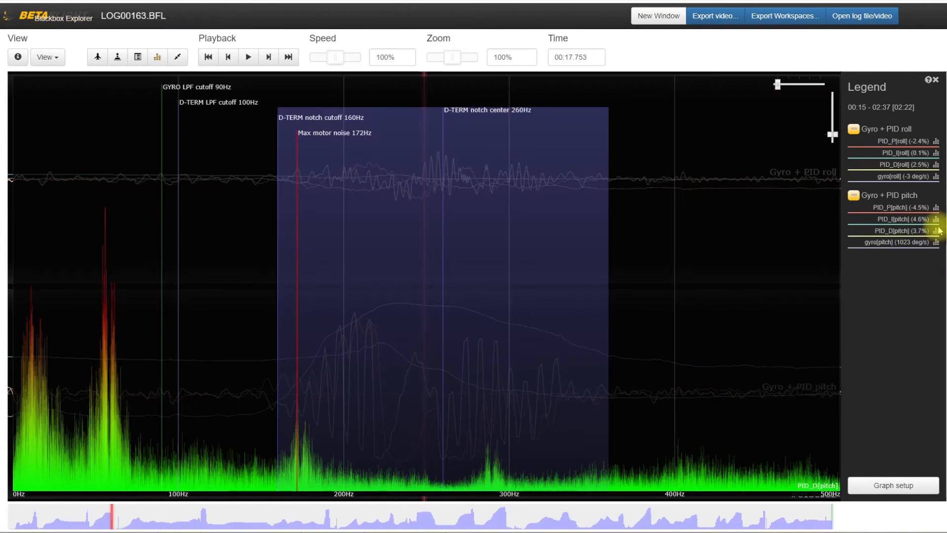
Examine the frequency spectra of PID_D[pitch] and gyro[roll], and close the spectrum view.
left_click(935, 231)
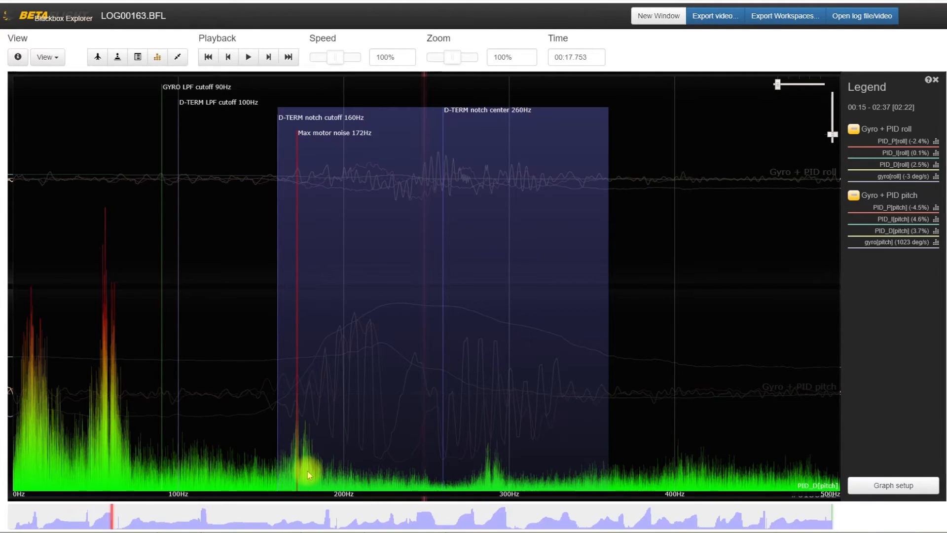
left_click(936, 177)
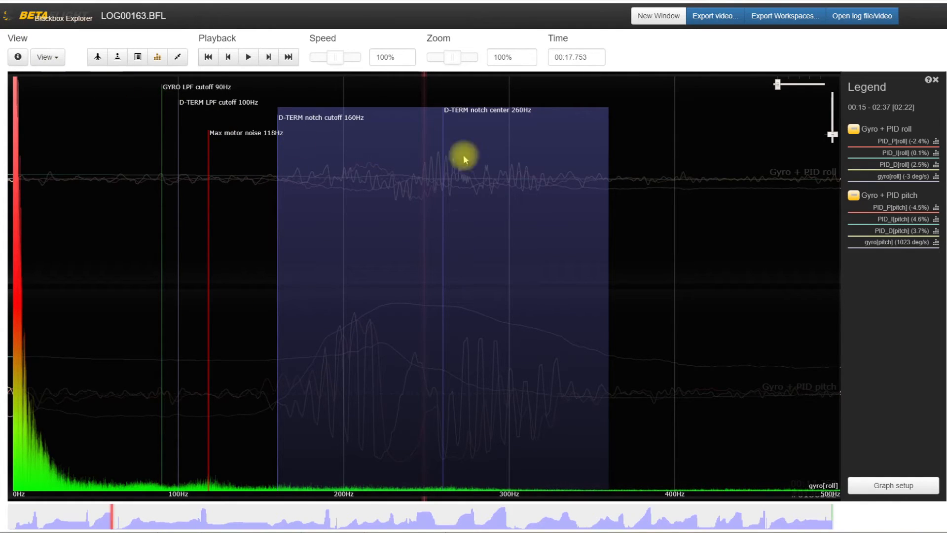
left_click(165, 59)
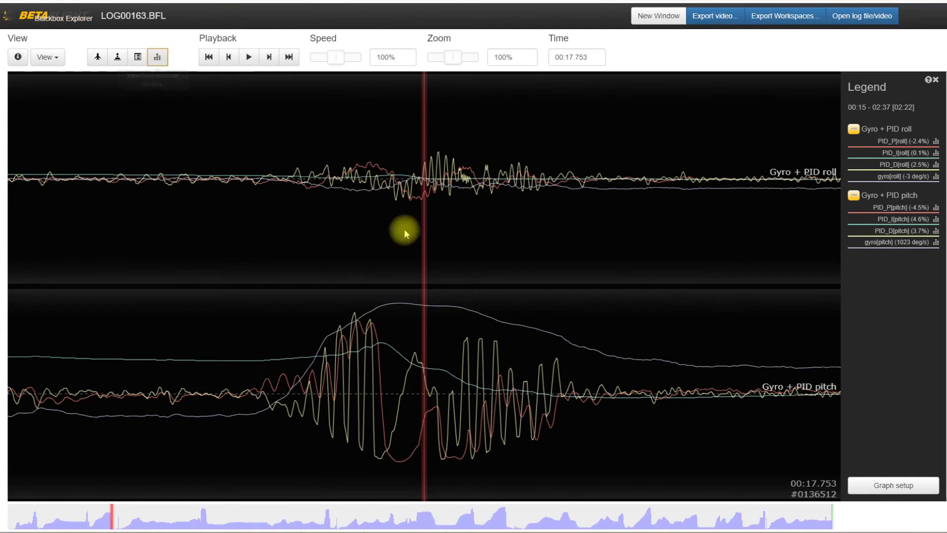
Compare the D-term oscillations in the pitch manoeuvre near 00:17 with the roll traces around 00:35.
left_click_drag(472, 233, 359, 254)
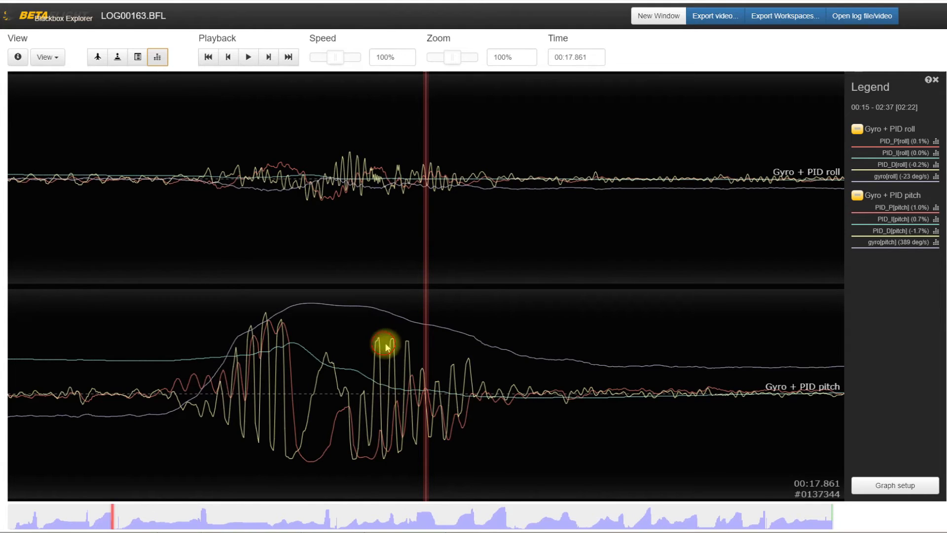
left_click_drag(385, 345, 482, 334)
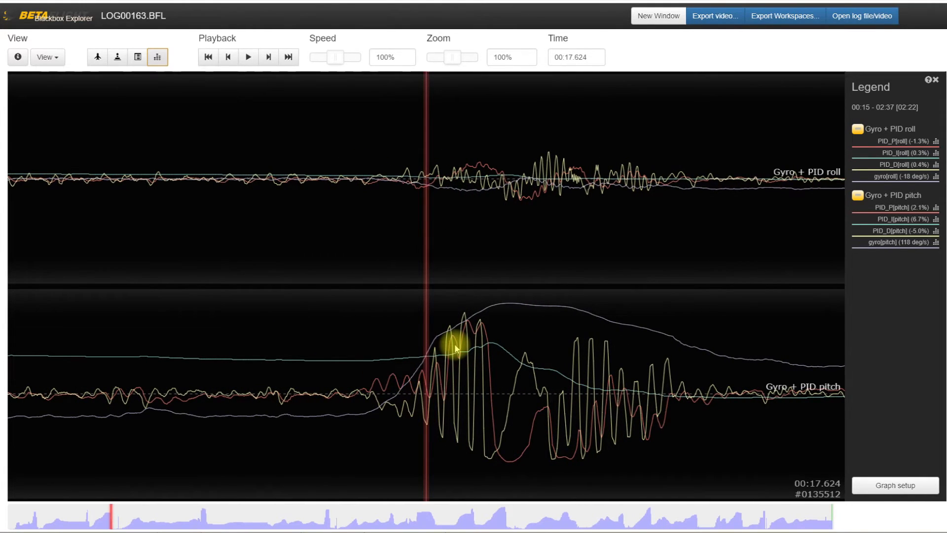
left_click_drag(197, 513, 214, 516)
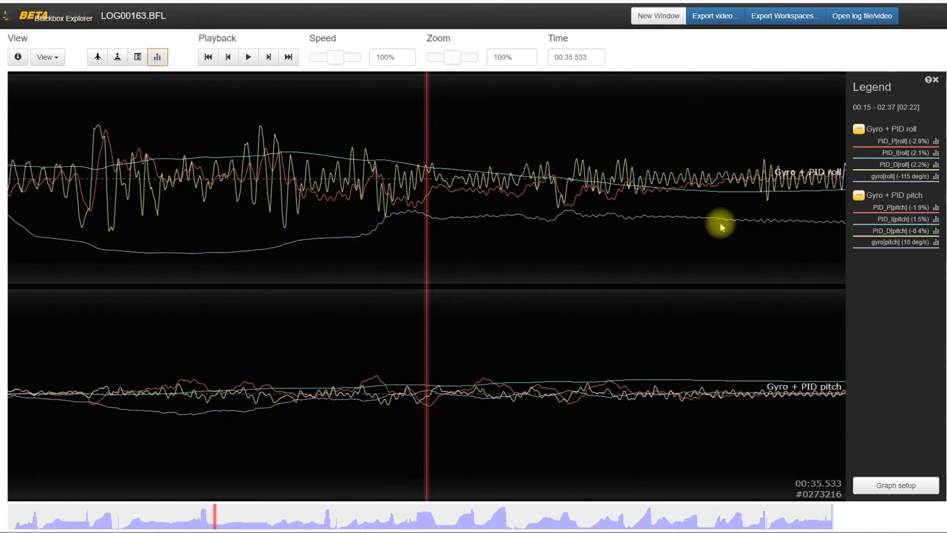
mouse_move(722, 225)
left_mouse_down()
mouse_move(271, 285)
mouse_move(501, 277)
mouse_move(528, 250)
left_mouse_up()
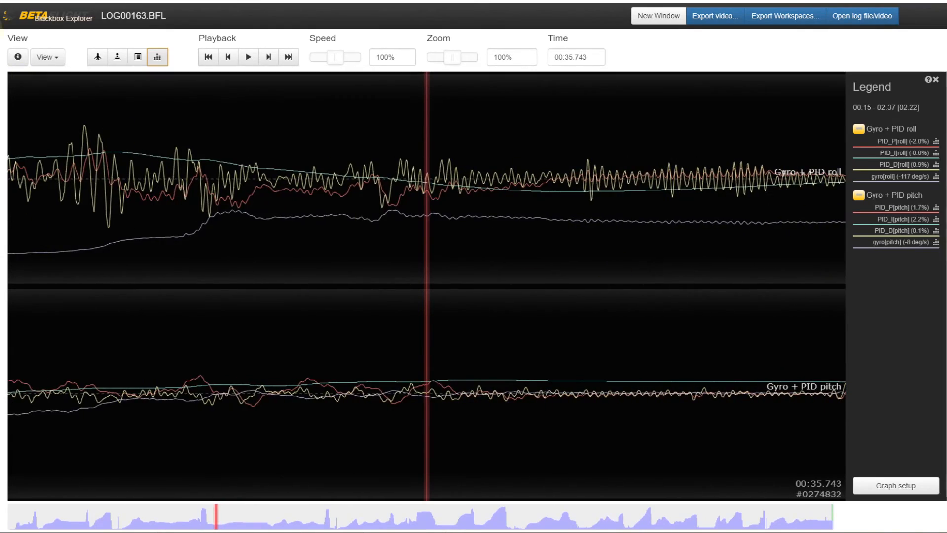
Review the D-term filter types and the gyro filter and PID settings in the log header information, and close it.
left_click(18, 56)
scroll(340, 322, "down", 5)
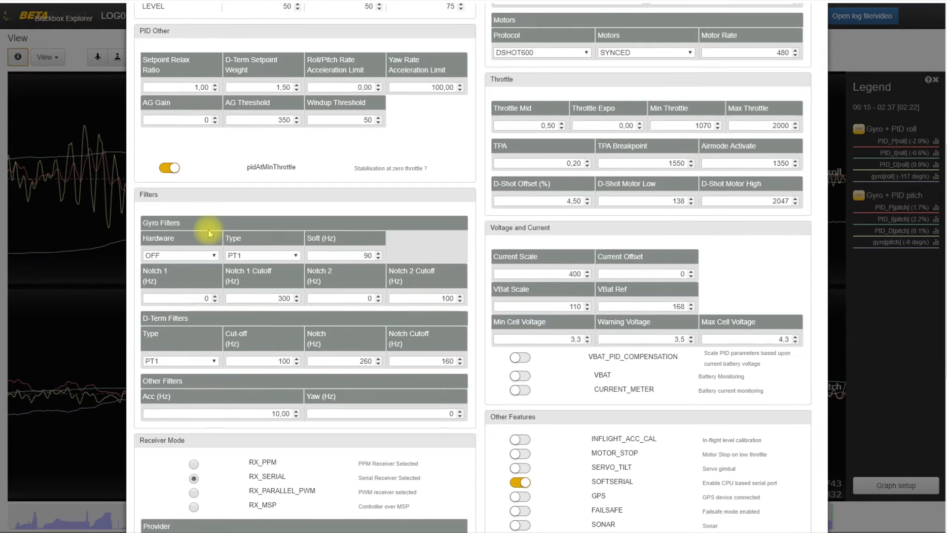
left_click(154, 363)
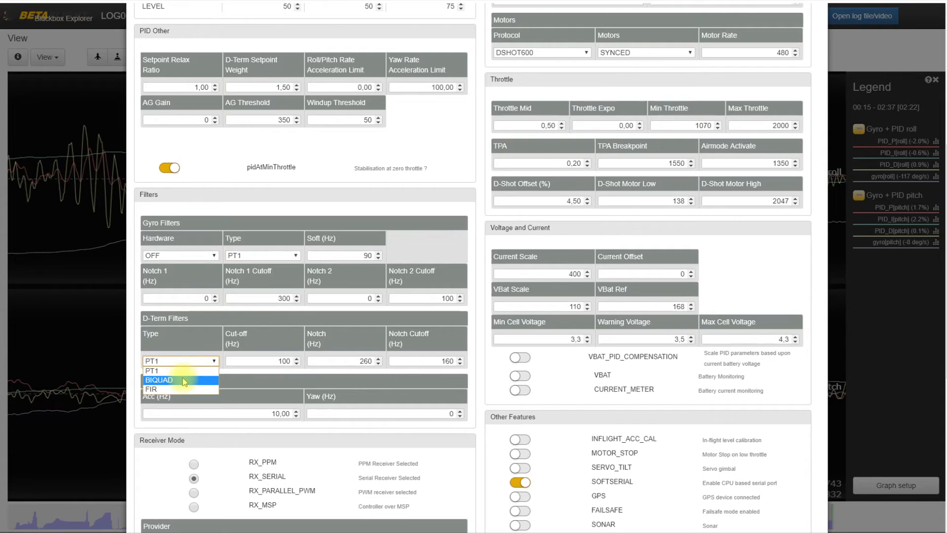
left_click(298, 323)
scroll(313, 226, "up", 7)
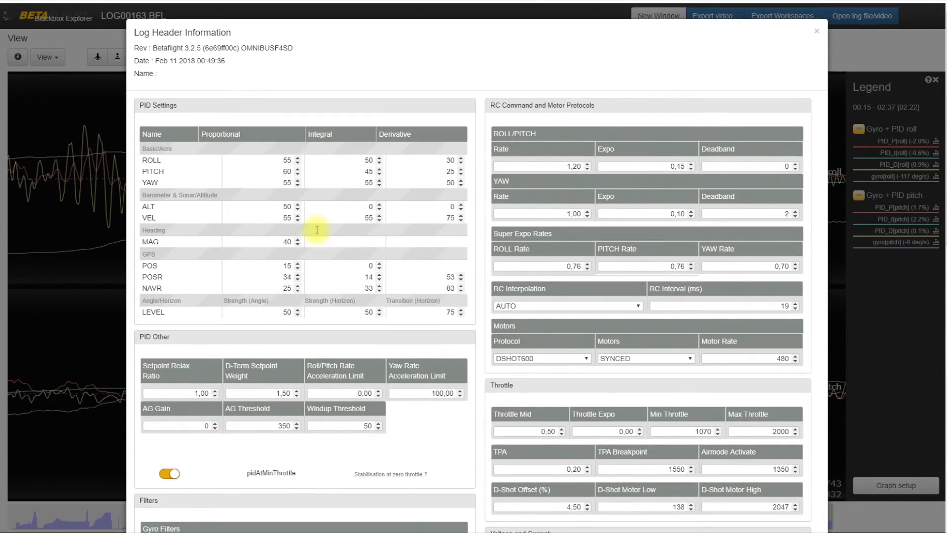
scroll(249, 398, "down", 5)
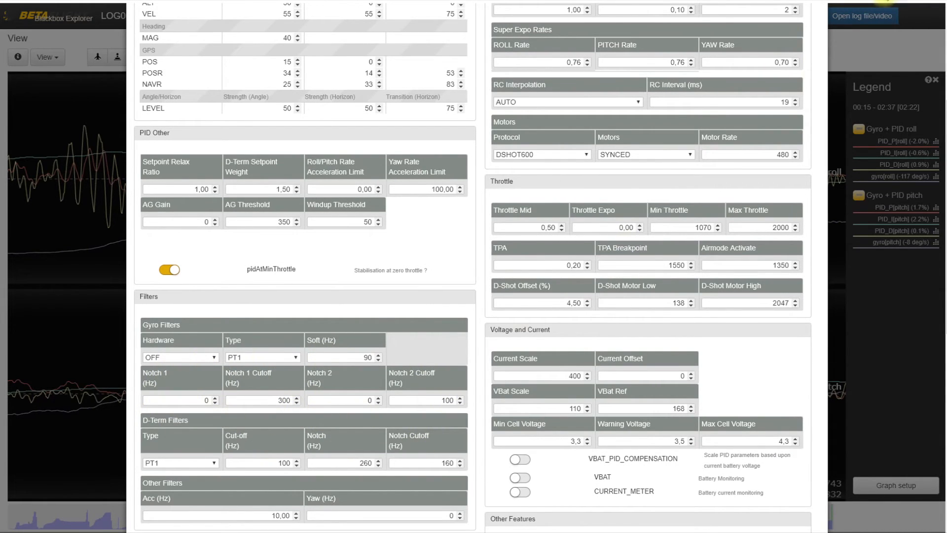
scroll(791, 43, "up", 5)
left_click(818, 31)
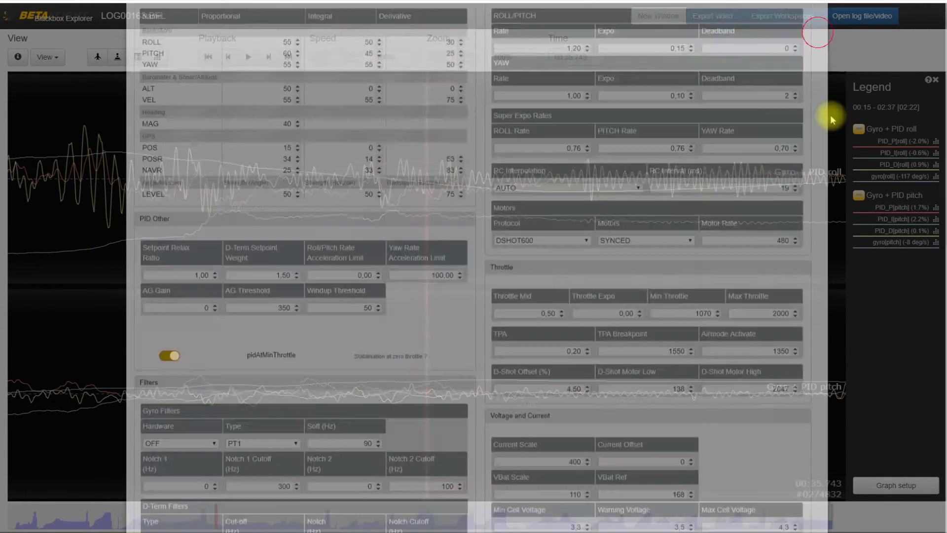
Add a custom graph with the Debug Notch field below the roll and pitch graphs, and save the graph setup.
left_click(894, 485)
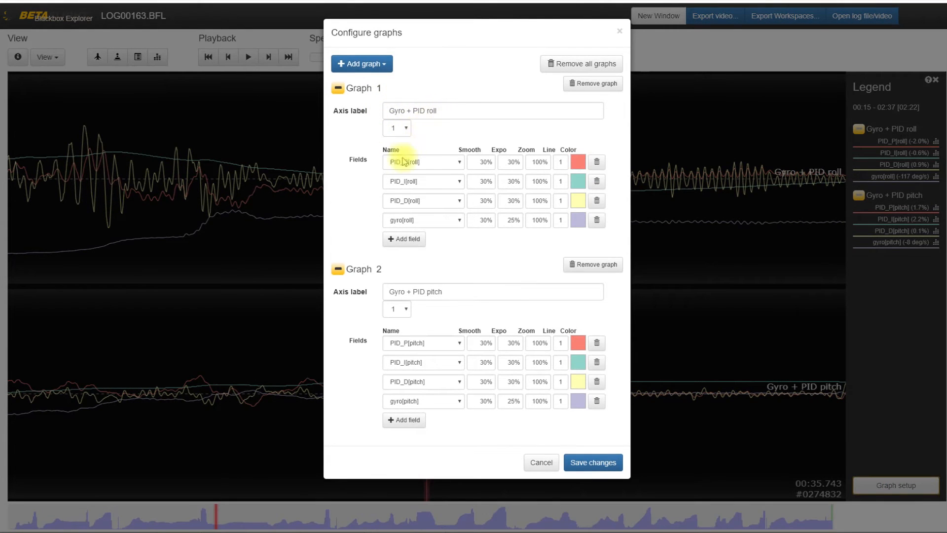
left_click(368, 64)
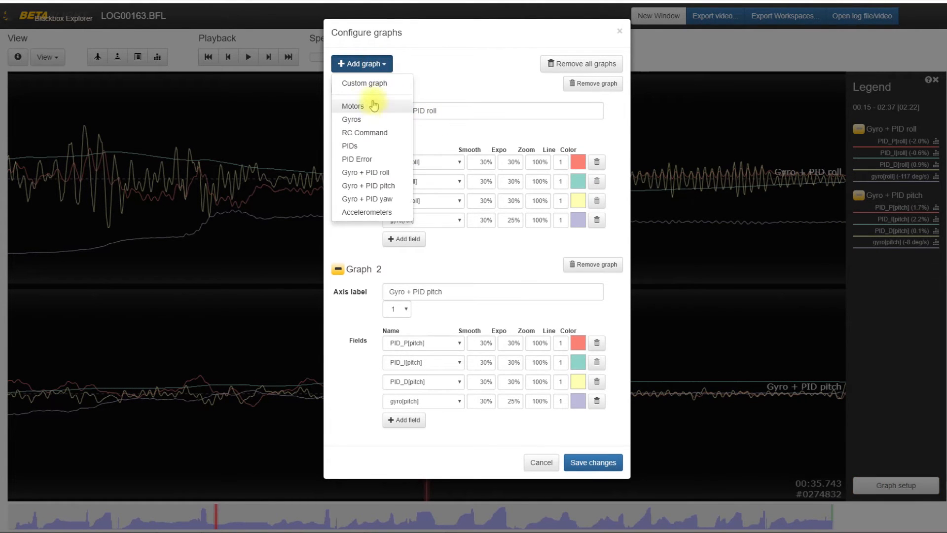
left_click(368, 84)
scroll(456, 428, "down", 2)
left_click(434, 448)
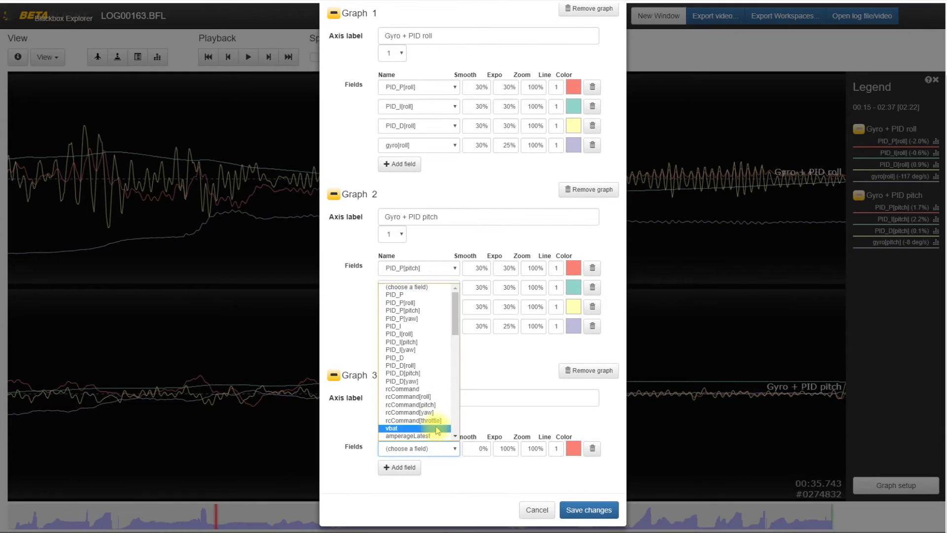
scroll(433, 395, "down", 5)
left_click_drag(453, 419, 459, 370)
left_click(410, 356)
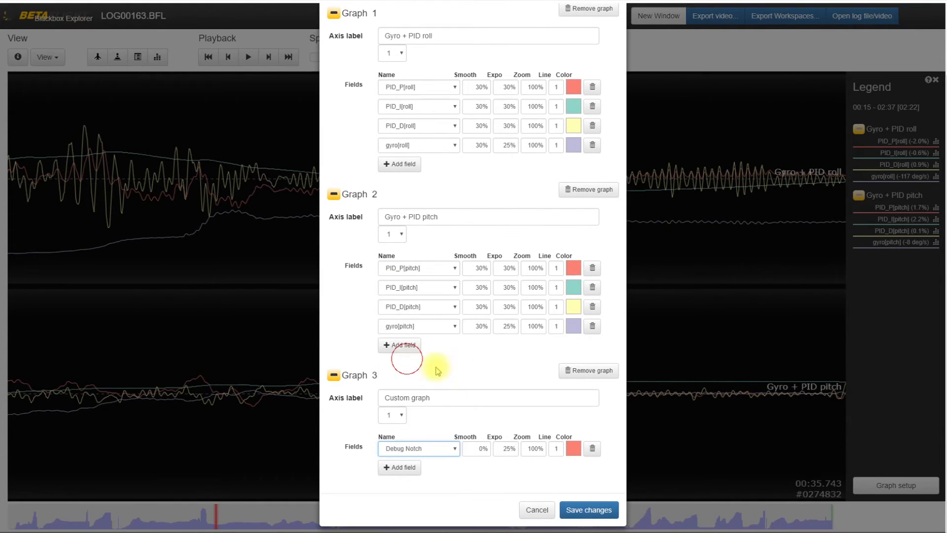
left_click(592, 509)
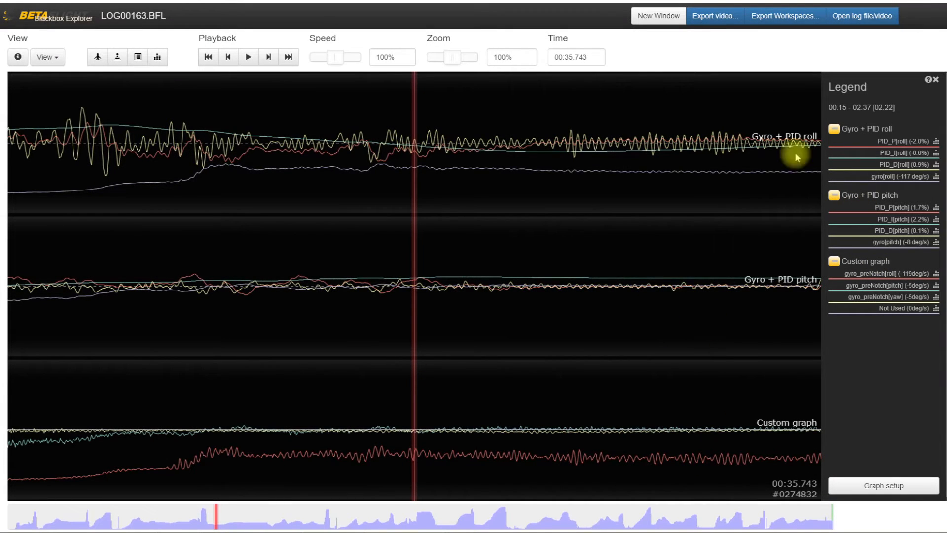
Examine the frequency spectrum of gyro_preNotch[roll], close it, and inspect the traces around 00:34.6.
left_click_drag(451, 57, 425, 57)
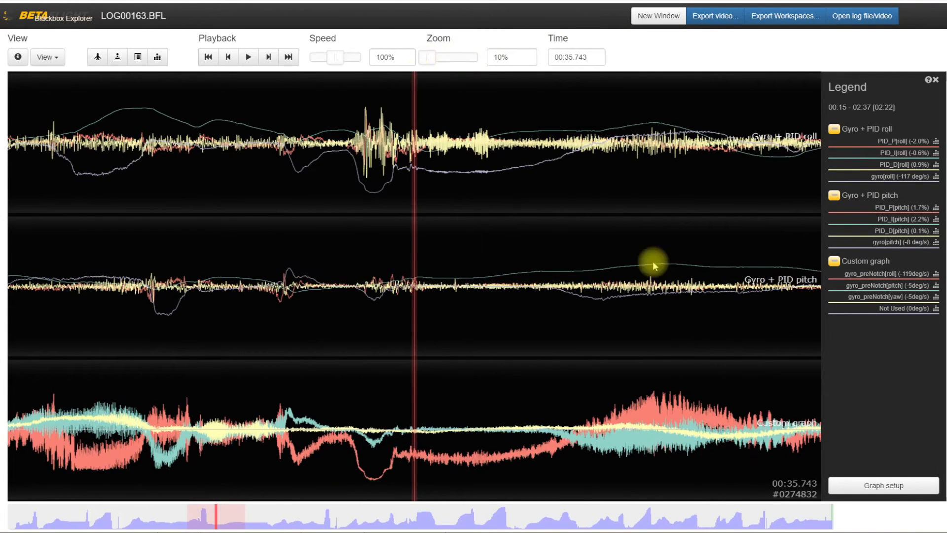
left_click(936, 273)
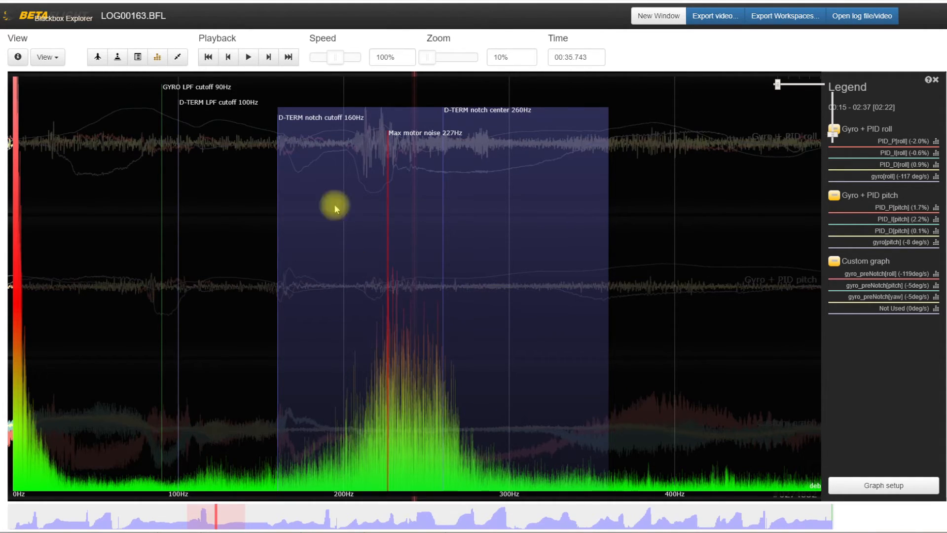
left_click(159, 57)
left_click_drag(370, 281, 414, 277)
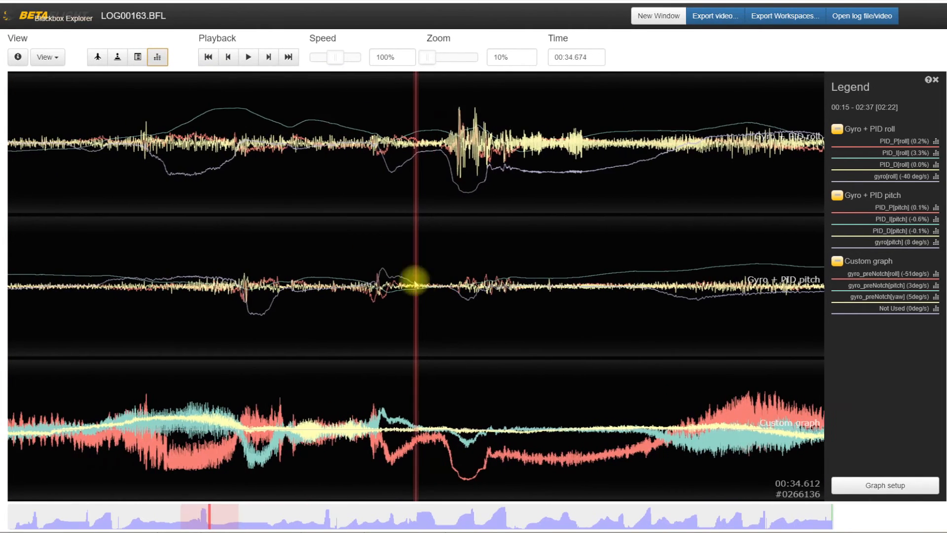
Review the roll and pitch proportional gains in the log header information, and close it without saving changes.
left_click(18, 57)
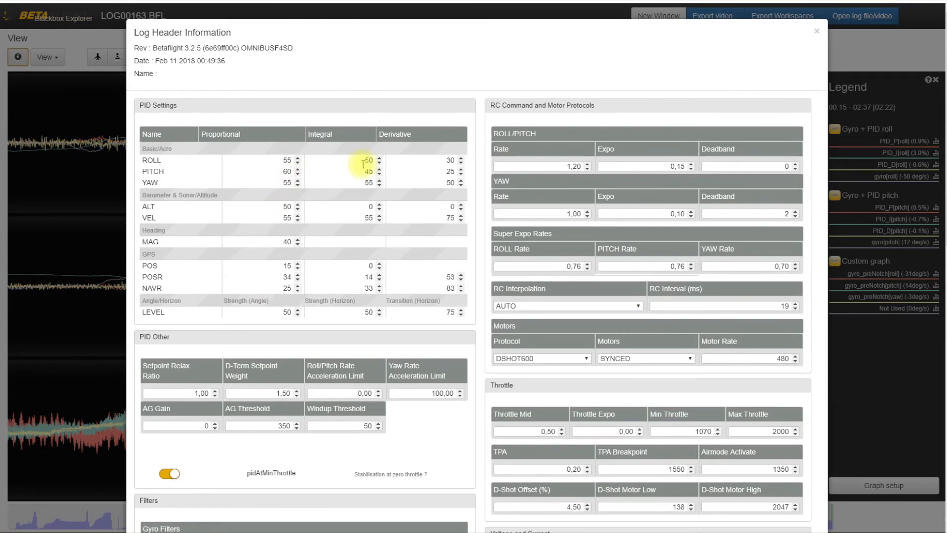
left_click(286, 161)
left_click(291, 173)
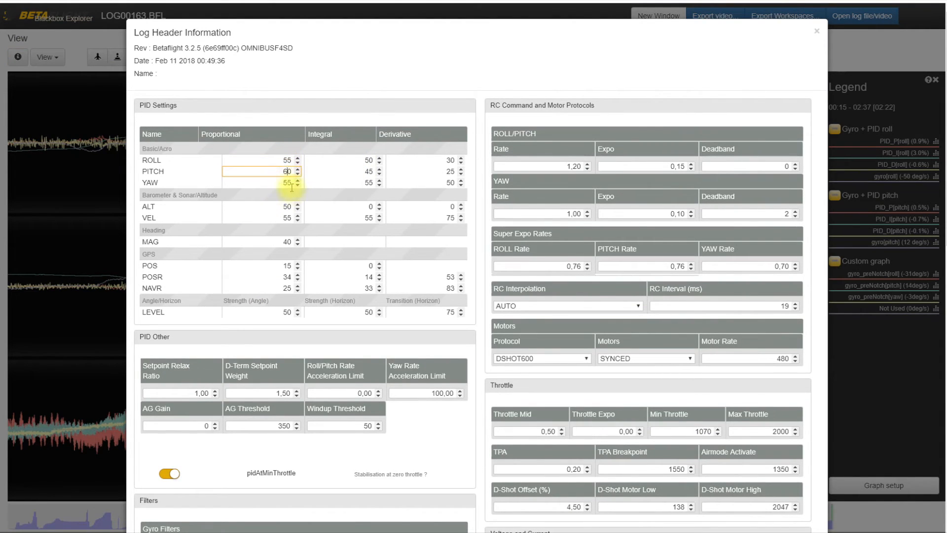
left_click(281, 159)
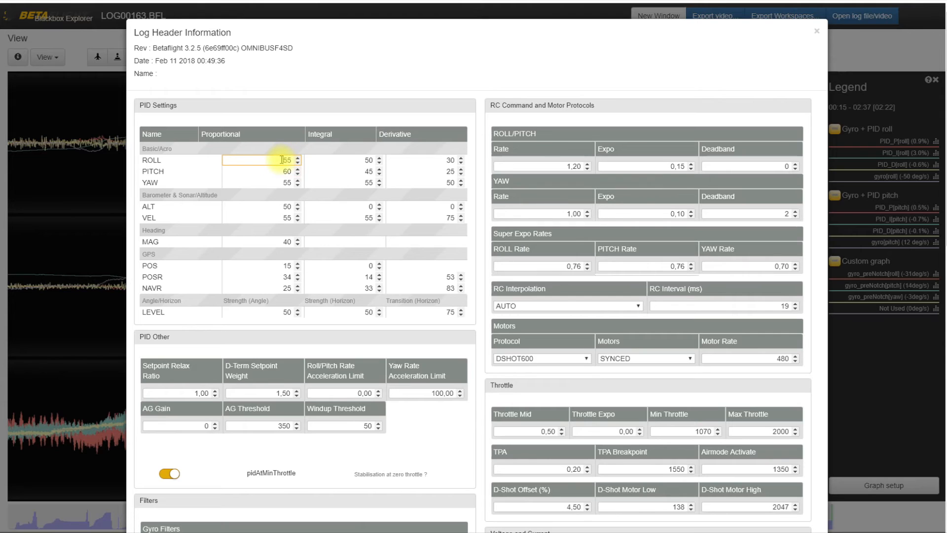
double_click(286, 160)
double_click(291, 171)
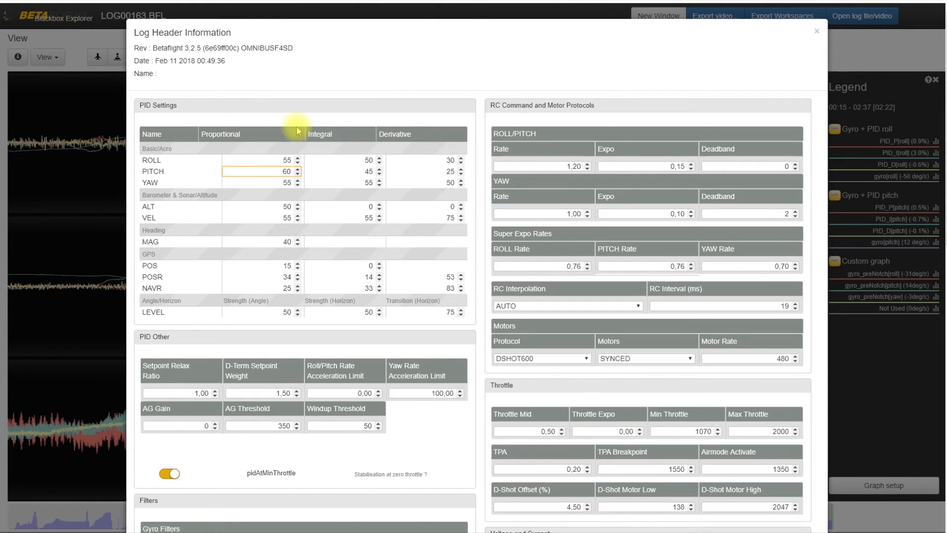
left_click(816, 32)
Switch to File Explorer, examine the response image LOG00163Radio Glitch_0_response.png, and return to the folder.
key("alt+Tab")
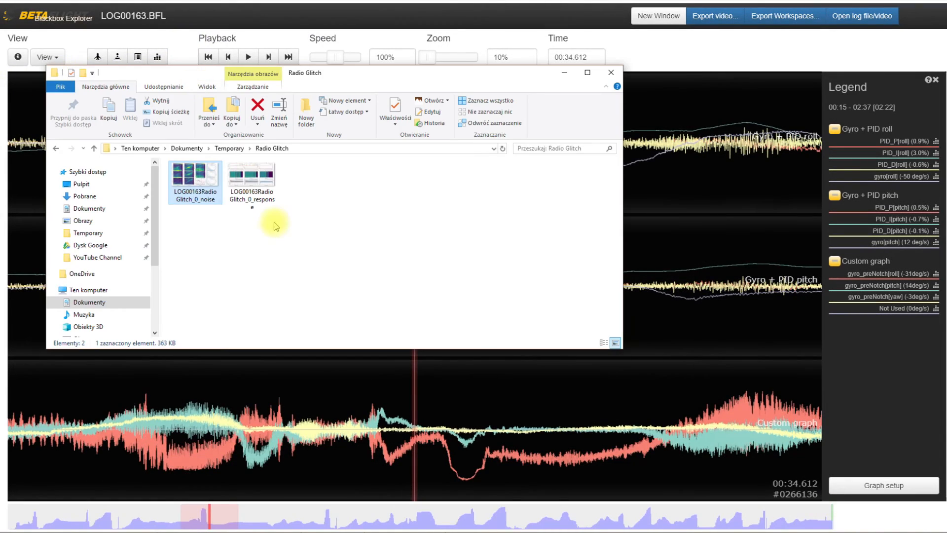
double_click(249, 173)
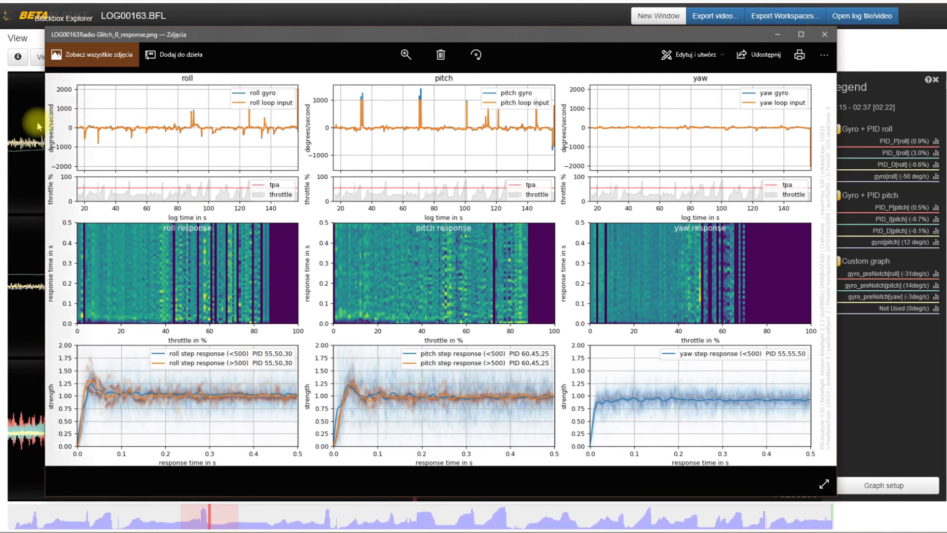
key("alt+Tab")
Open the noise image LOG00163Radio Glitch_0_noise.png and compare its noise plots with the step response plots in the response image.
double_click(188, 182)
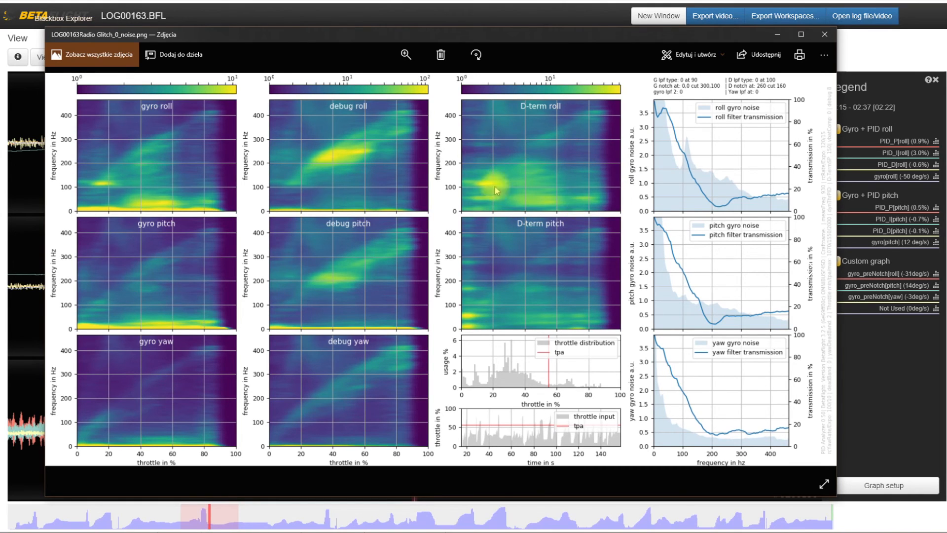
left_click(244, 2)
key("alt+Tab")
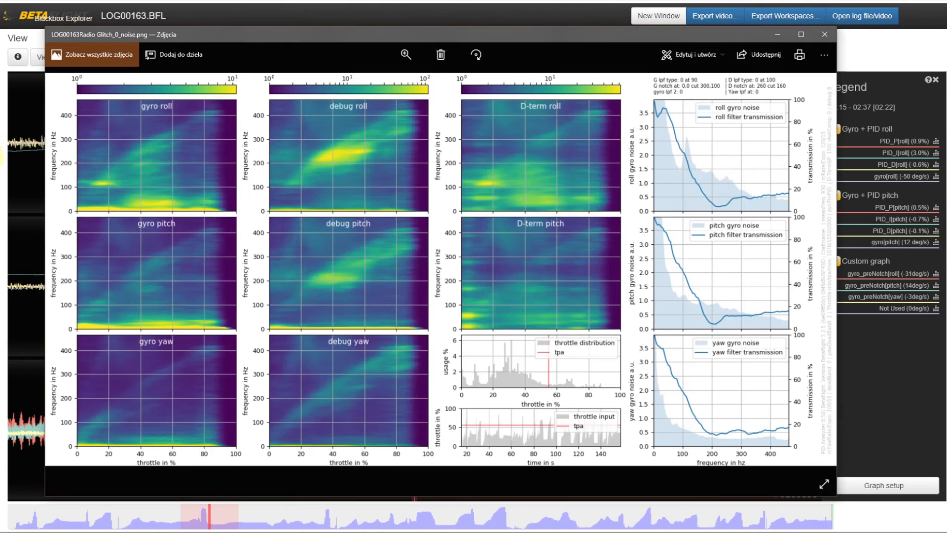
key("Right")
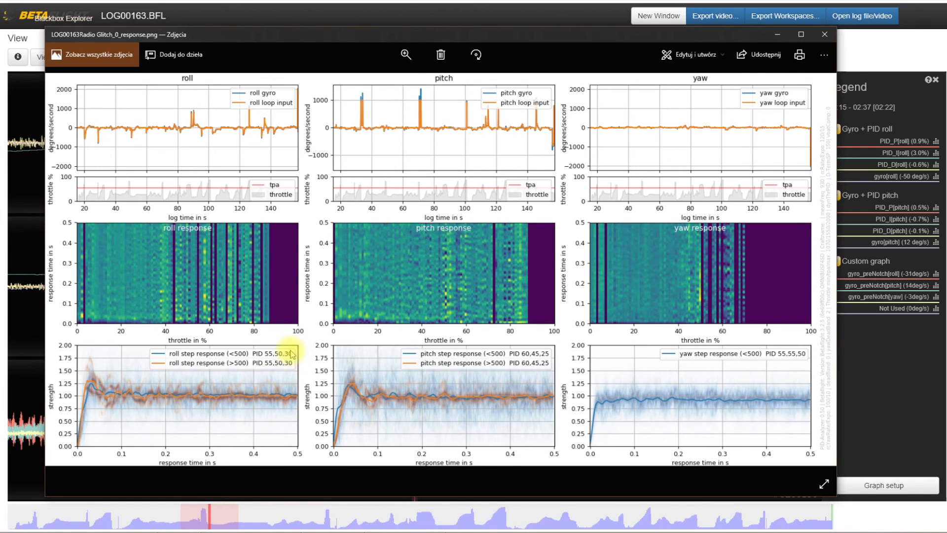
key("Left")
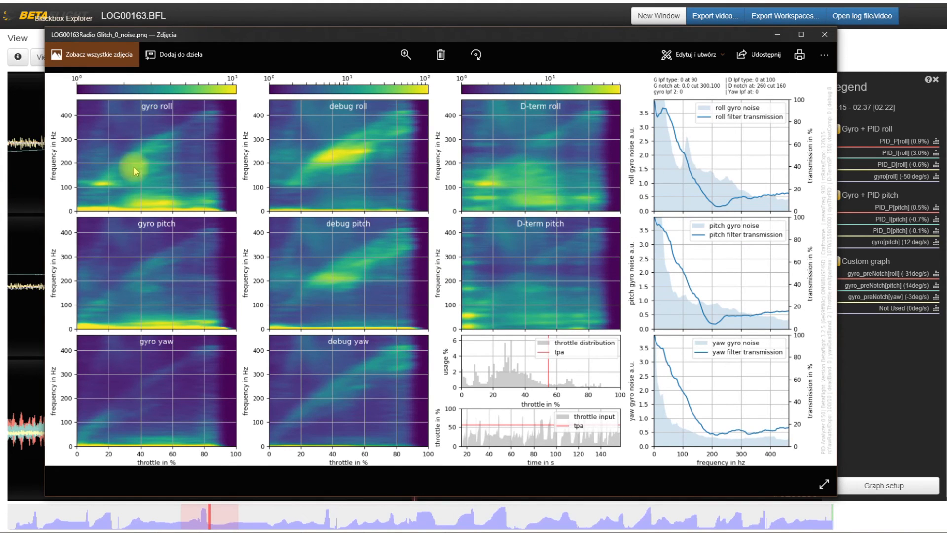
key("Right")
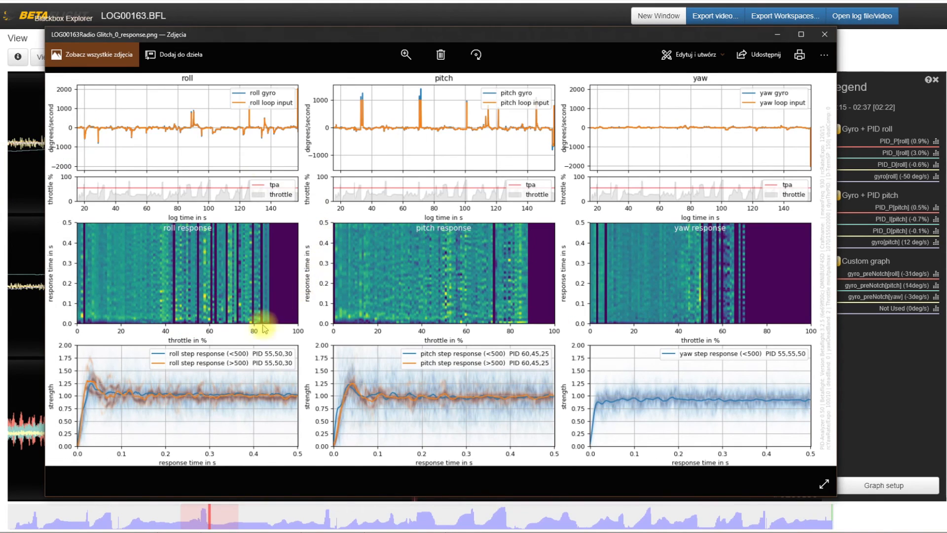